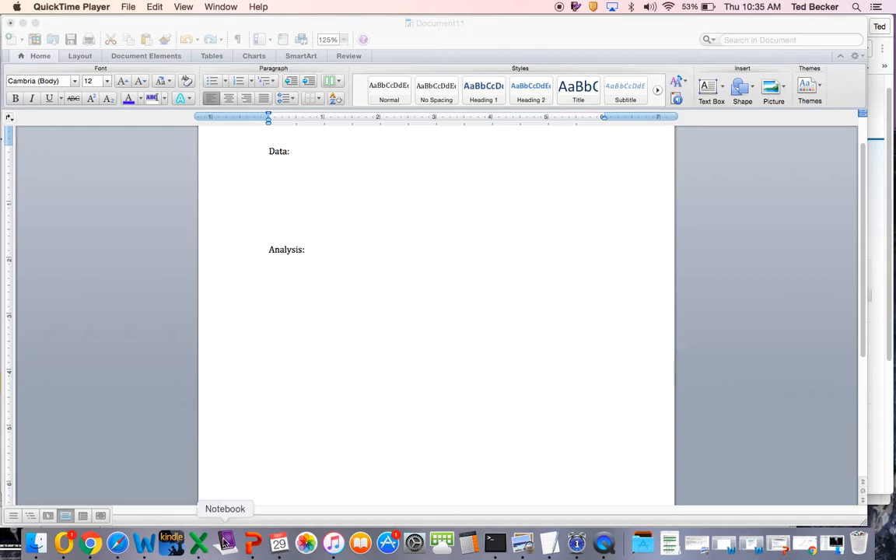
- Switch to the blank Excel workbook and disconnect the current AirPlay display
{"action": "left_click", "coordinate": [198, 543]}
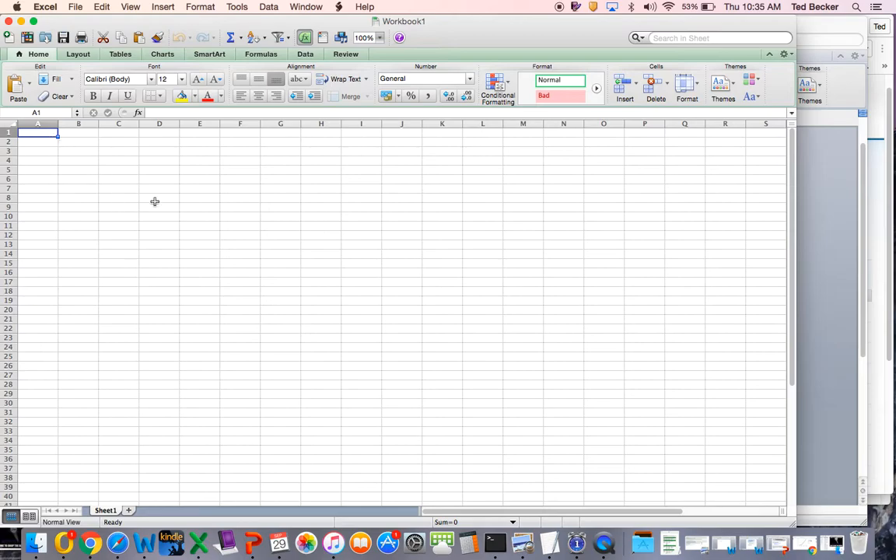
{"action": "left_click", "coordinate": [612, 7]}
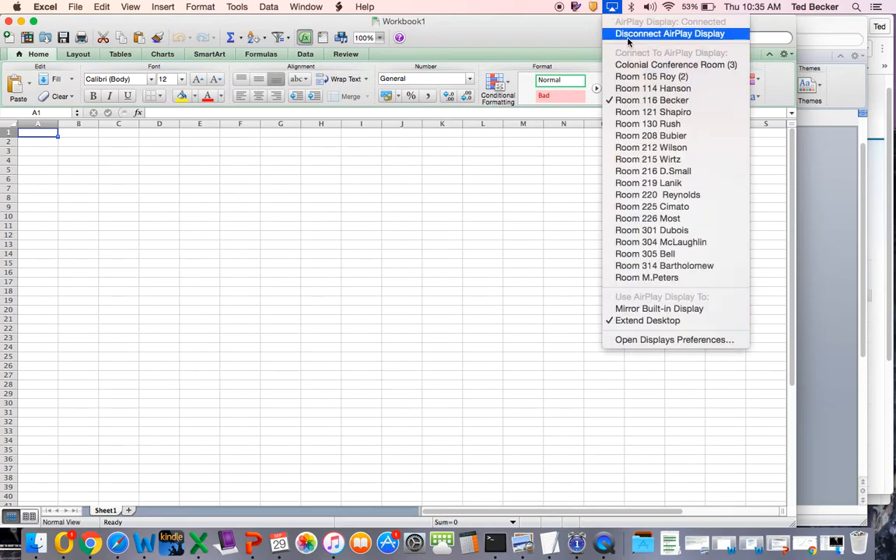
{"action": "left_click", "coordinate": [616, 33]}
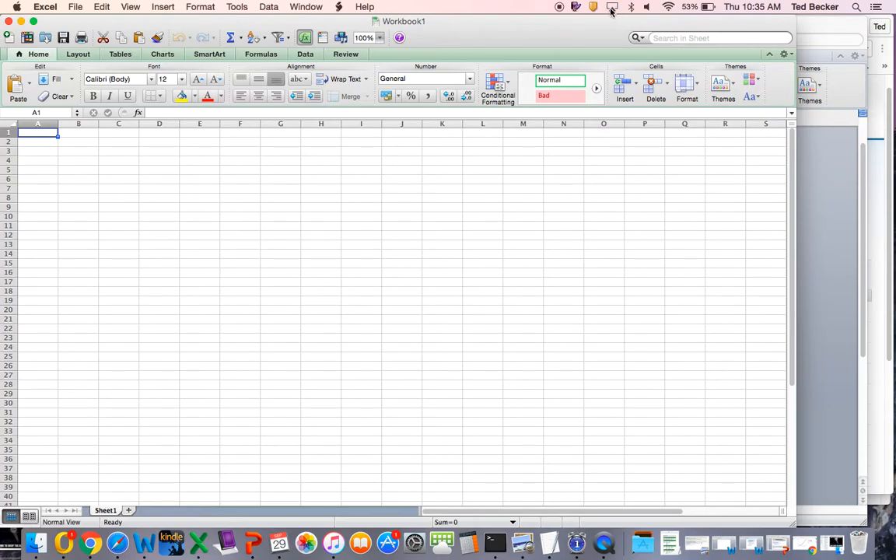
- Reconnect to the Room 116 AirPlay display by entering its AirPlay code
{"action": "left_click", "coordinate": [612, 7]}
{"action": "left_click", "coordinate": [622, 88]}
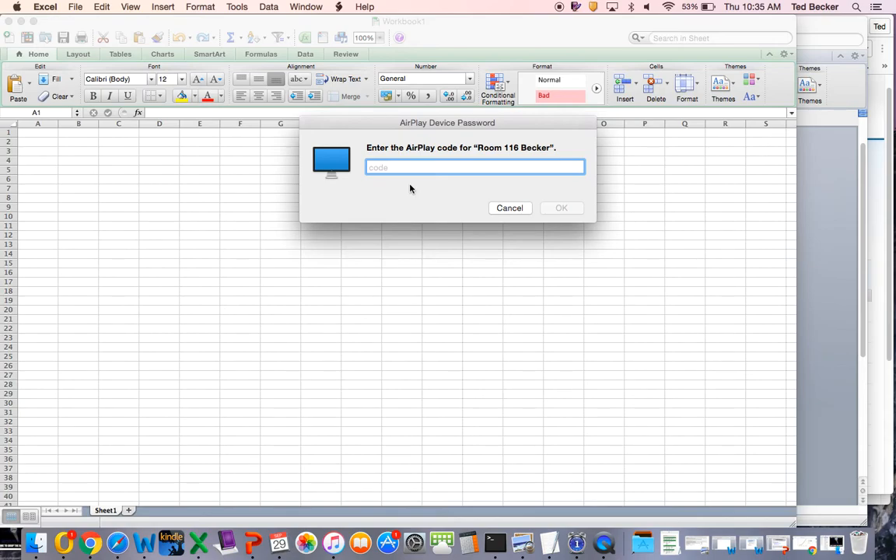
{"action": "type", "text": "1234"}
{"action": "key", "text": "Return"}
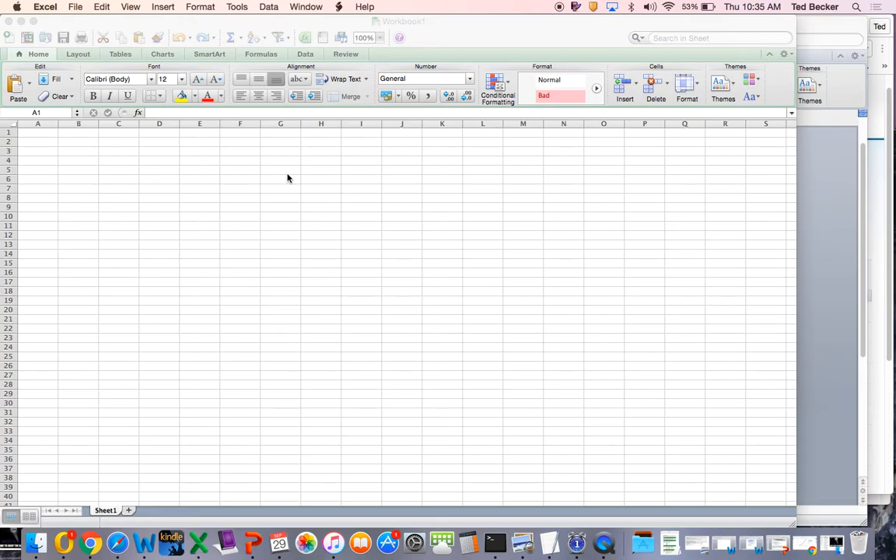
- Enter "Flask A" in cell A2 and fill it down through cell A6
{"action": "left_click", "coordinate": [35, 142]}
{"action": "left_click", "coordinate": [36, 143]}
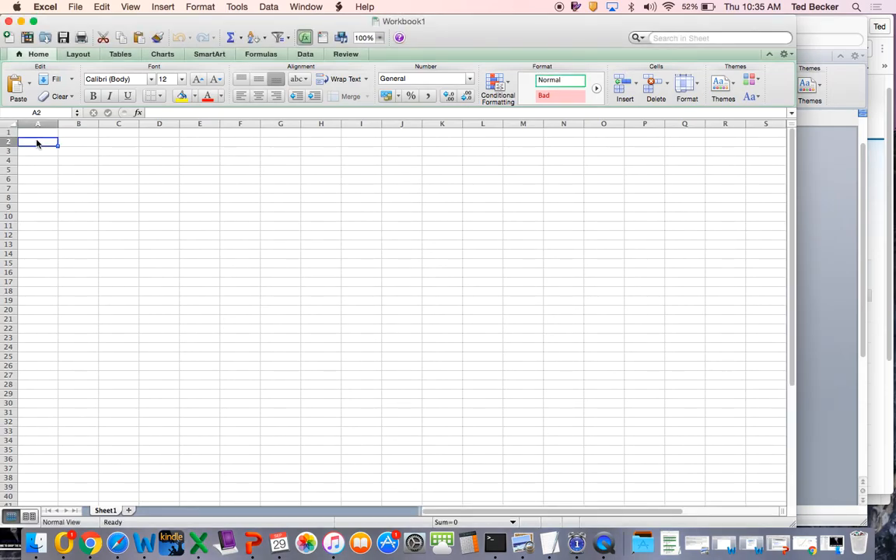
{"action": "type", "text": "Fl"}
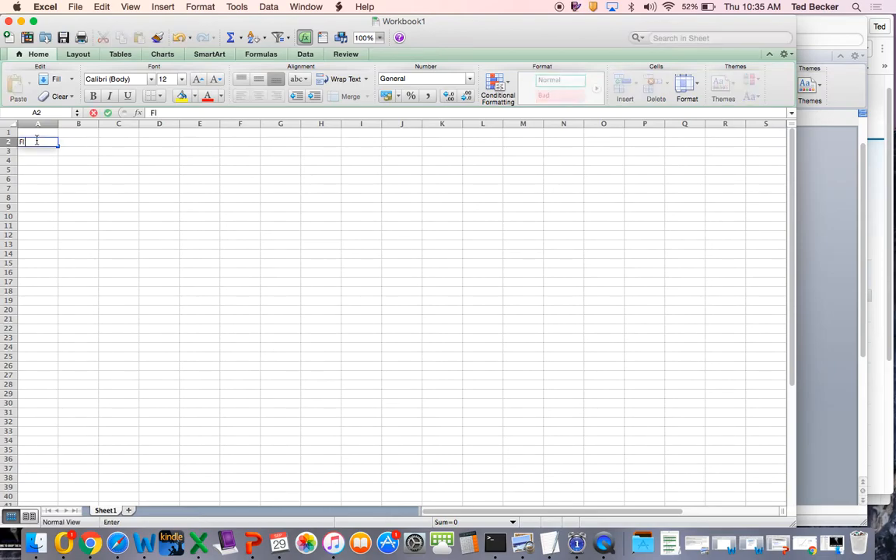
{"action": "type", "text": "ask A"}
{"action": "left_click", "coordinate": [36, 143]}
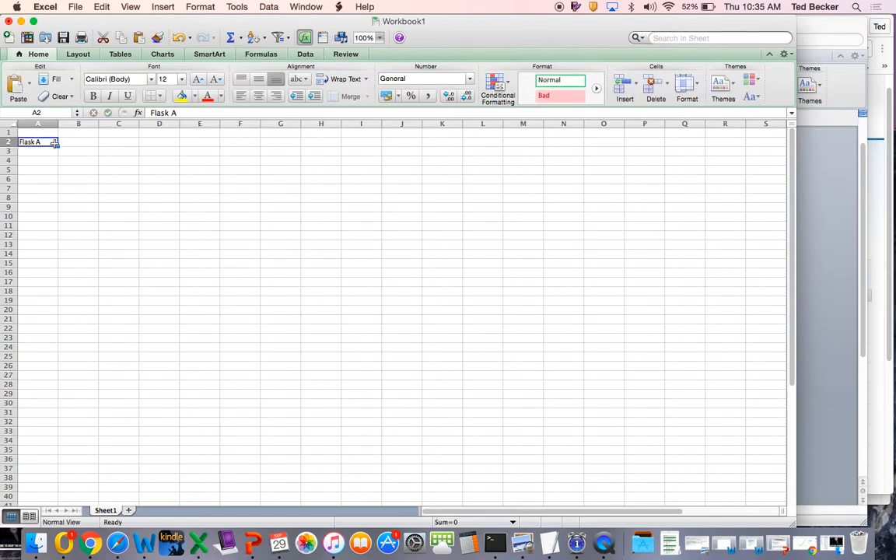
{"action": "left_click_drag", "start_coordinate": [57, 146], "coordinate": [54, 182]}
- Change the labels in cells A3 and A4 to "Flask B" and "Flask C"
{"action": "left_click", "coordinate": [38, 152]}
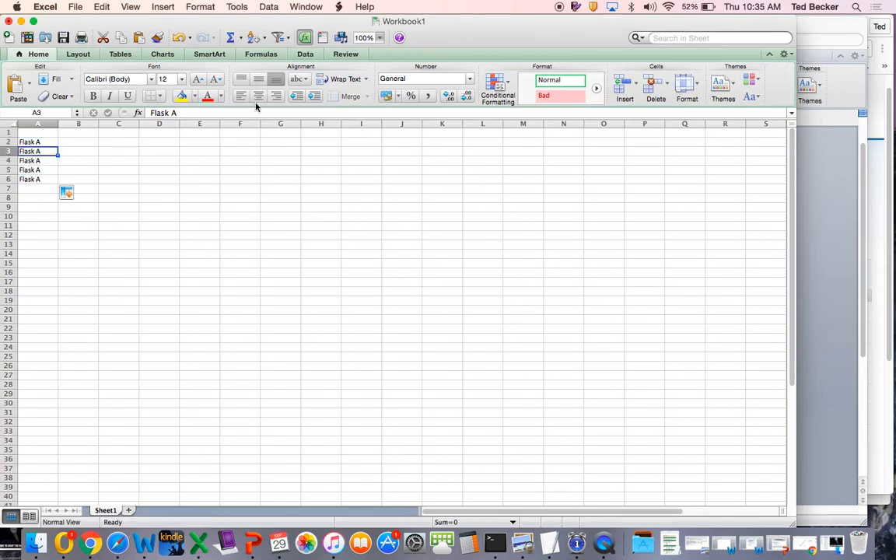
{"action": "left_click", "coordinate": [180, 113]}
{"action": "key", "text": "BackSpace"}
{"action": "type", "text": "B"}
{"action": "left_click", "coordinate": [20, 160]}
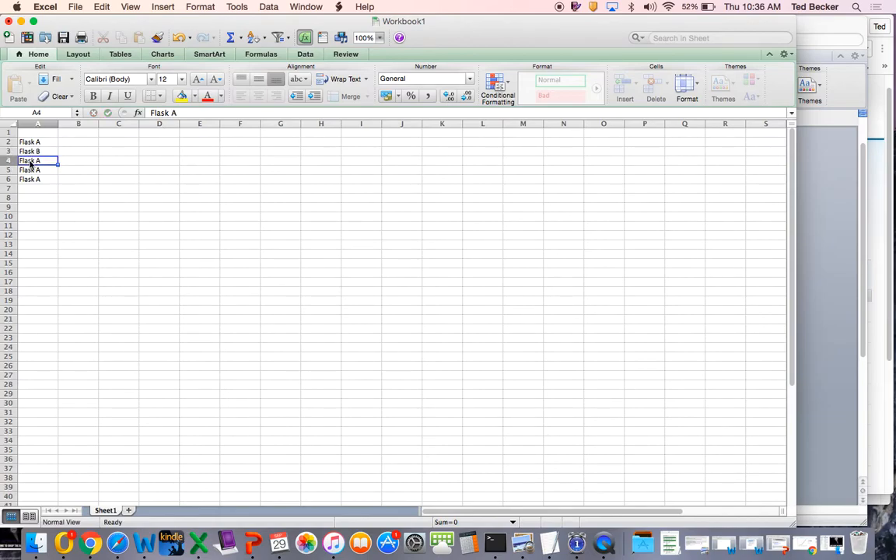
{"action": "left_click", "coordinate": [179, 113]}
{"action": "key", "text": "BackSpace"}
{"action": "type", "text": "C"}
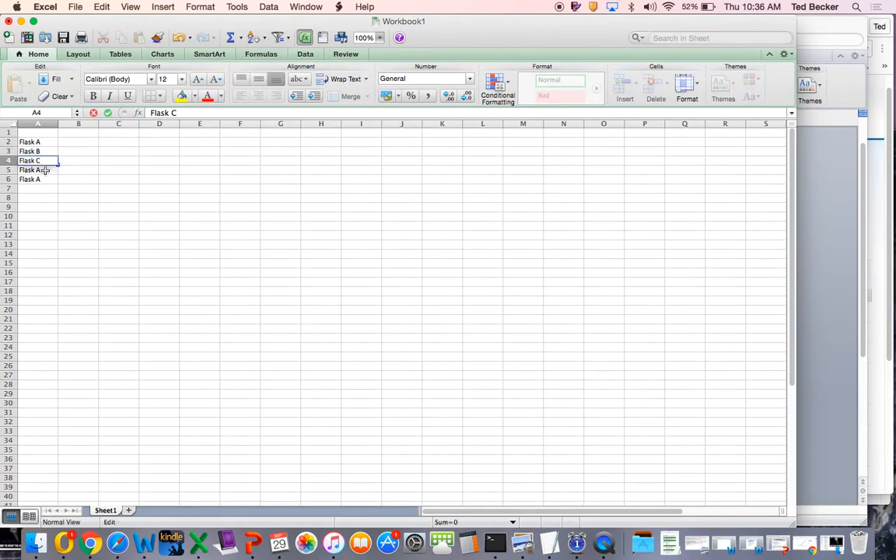
{"action": "key", "text": "Return"}
- Change the labels in cells A5 and A6 to "Flask D" and "Flask E"
{"action": "left_click", "coordinate": [178, 112]}
{"action": "key", "text": "BackSpace"}
{"action": "type", "text": "D"}
{"action": "key", "text": "Return"}
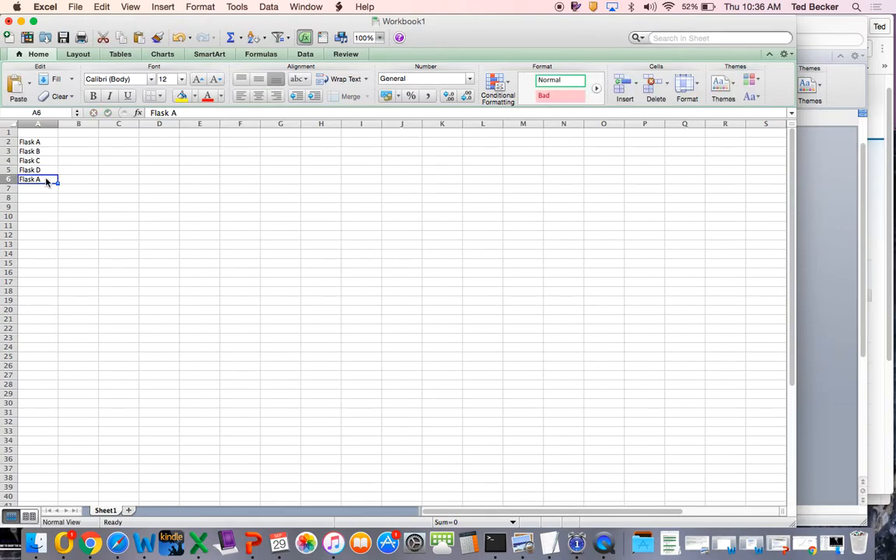
{"action": "left_click", "coordinate": [178, 113]}
{"action": "key", "text": "BackSpace"}
{"action": "type", "text": "E"}
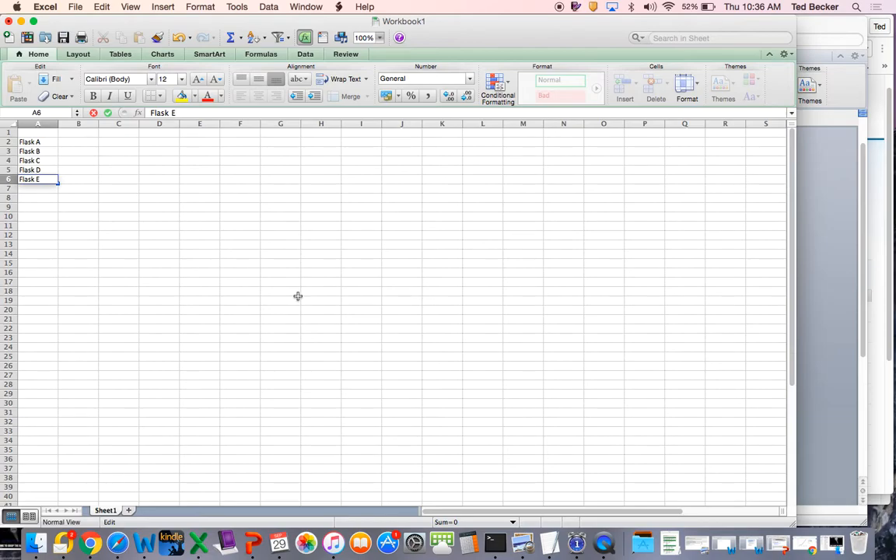
- Enter the column heading "Days Left Sealed" in cell B1
{"action": "left_click", "coordinate": [83, 135]}
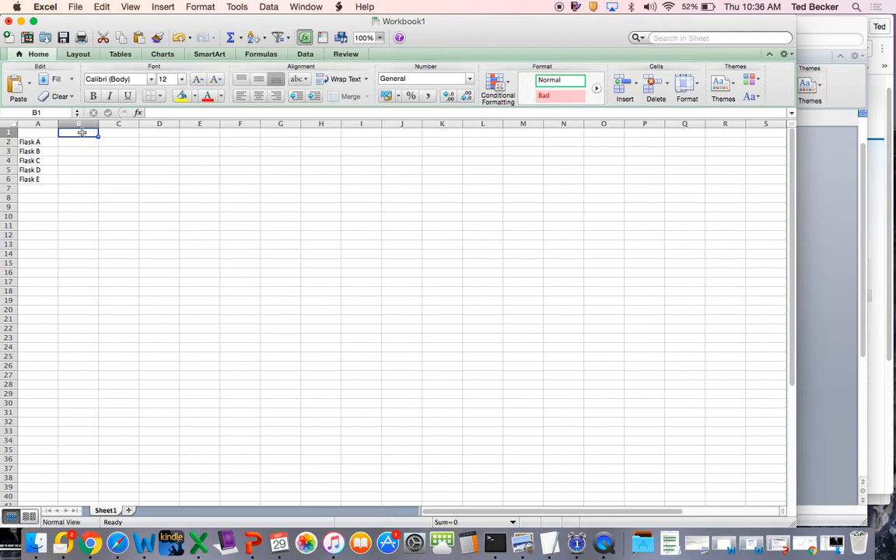
{"action": "type", "text": "Days"}
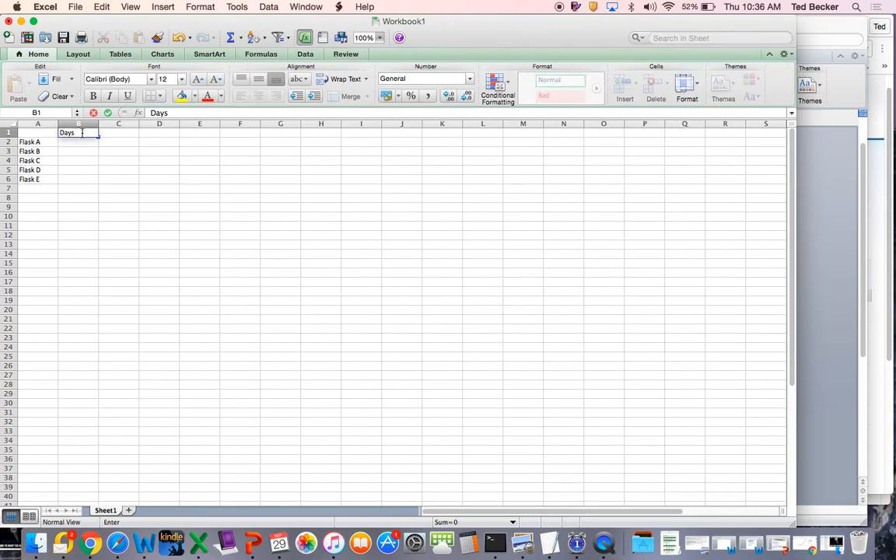
{"action": "type", "text": " Left Sealed"}
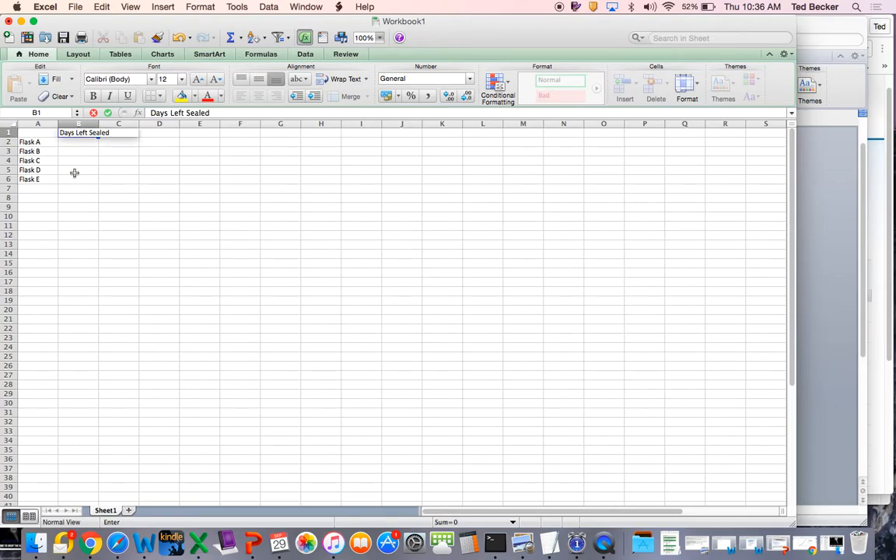
- Fill in the days left sealed for Flasks A to E in B2:B6 as 0, 1, 7, 30 and 365
{"action": "left_click", "coordinate": [77, 143]}
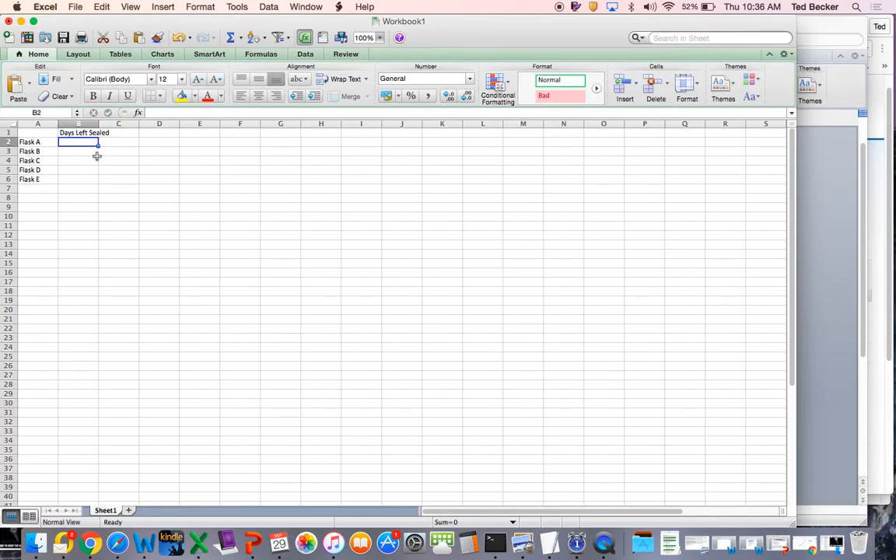
{"action": "left_click", "coordinate": [70, 179]}
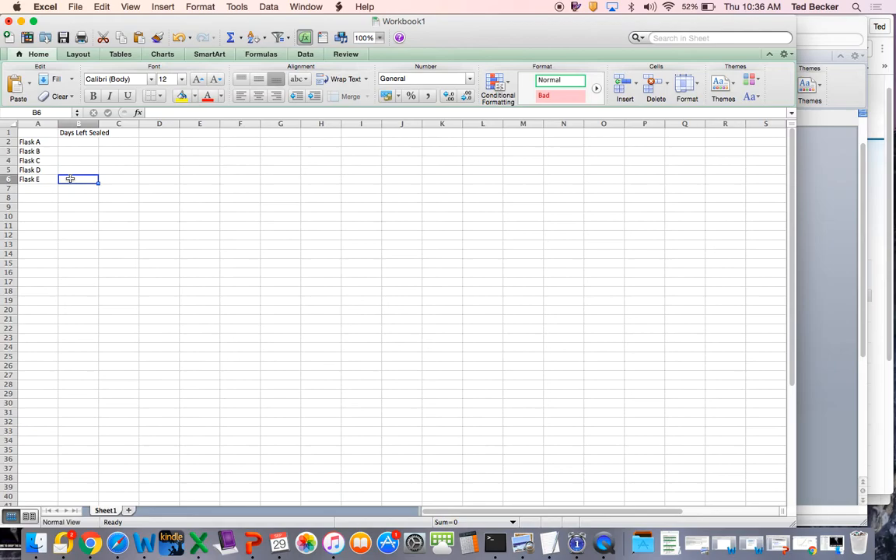
{"action": "type", "text": "365"}
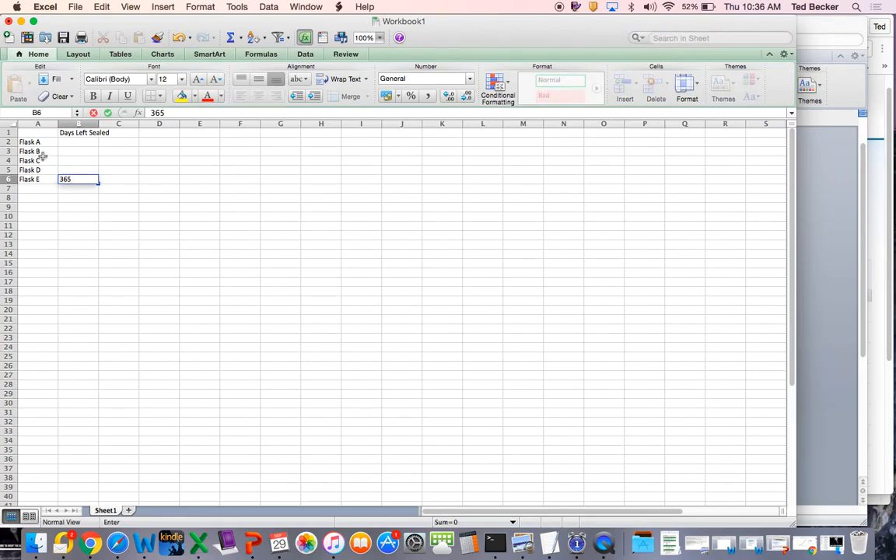
{"action": "left_click", "coordinate": [73, 144]}
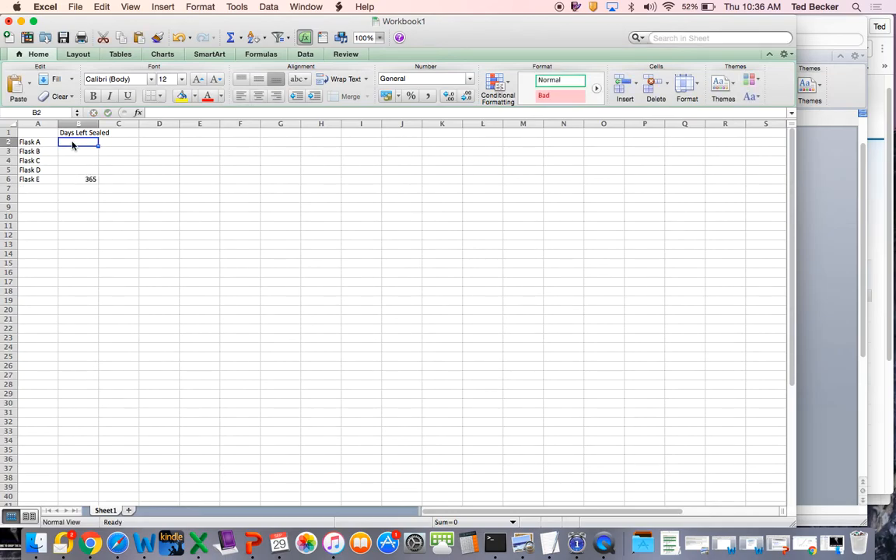
{"action": "type", "text": "0"}
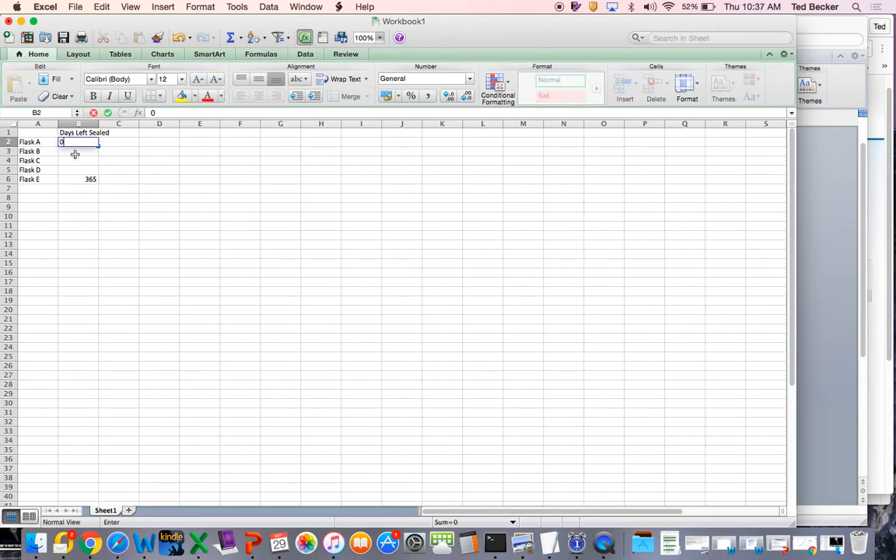
{"action": "left_click", "coordinate": [79, 151]}
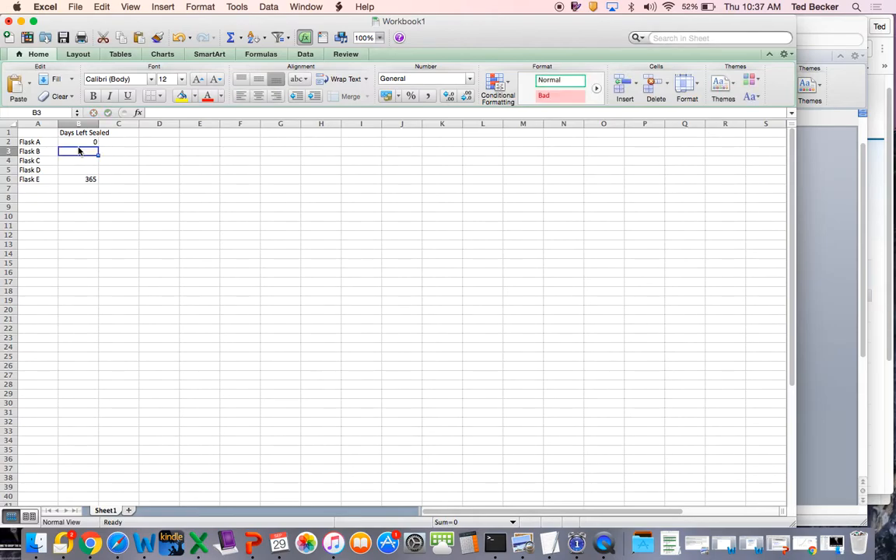
{"action": "type", "text": "1"}
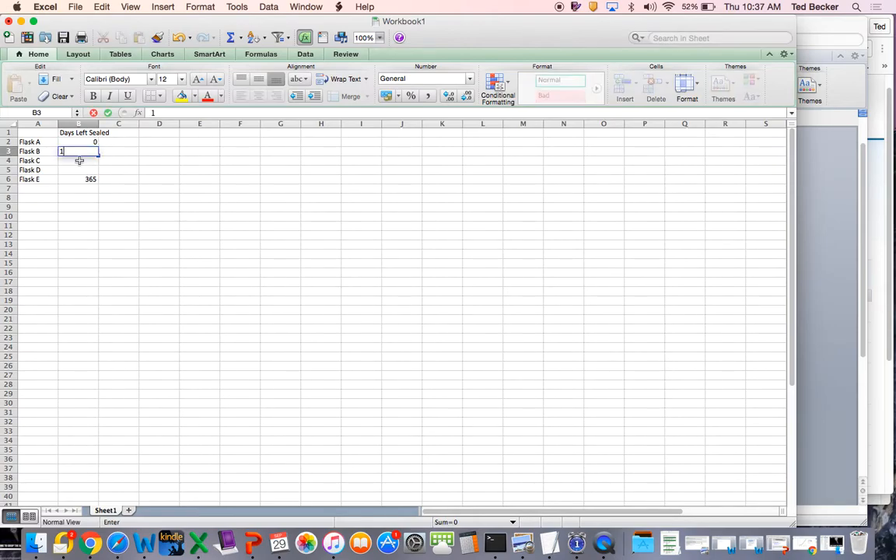
{"action": "left_click", "coordinate": [80, 161]}
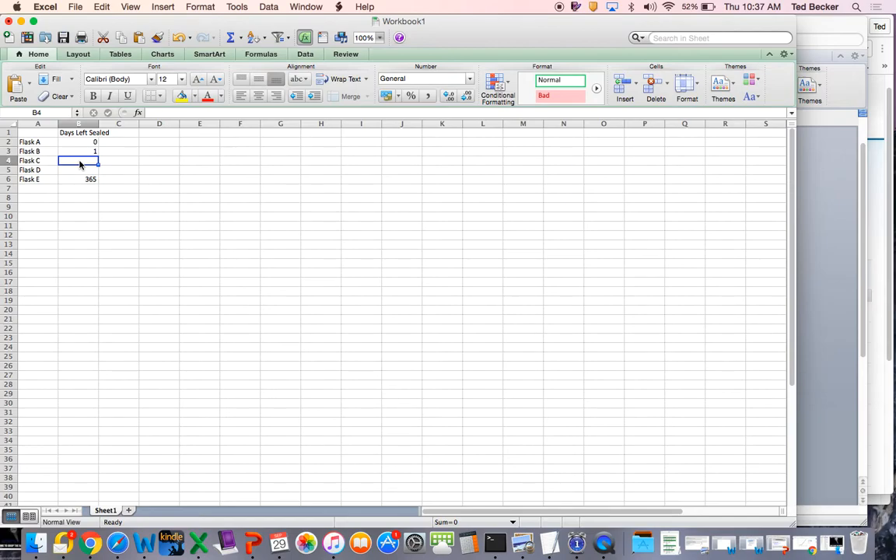
{"action": "type", "text": "7"}
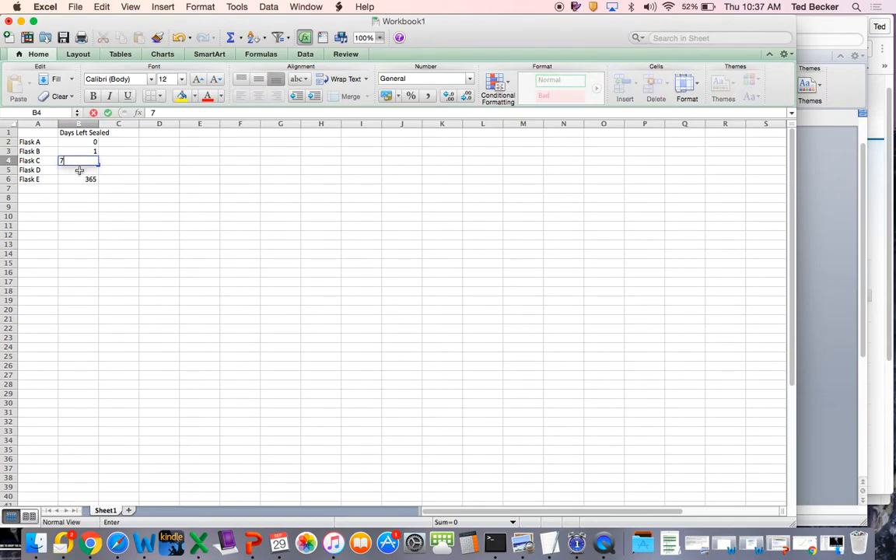
{"action": "left_click", "coordinate": [79, 169]}
{"action": "type", "text": "30"}
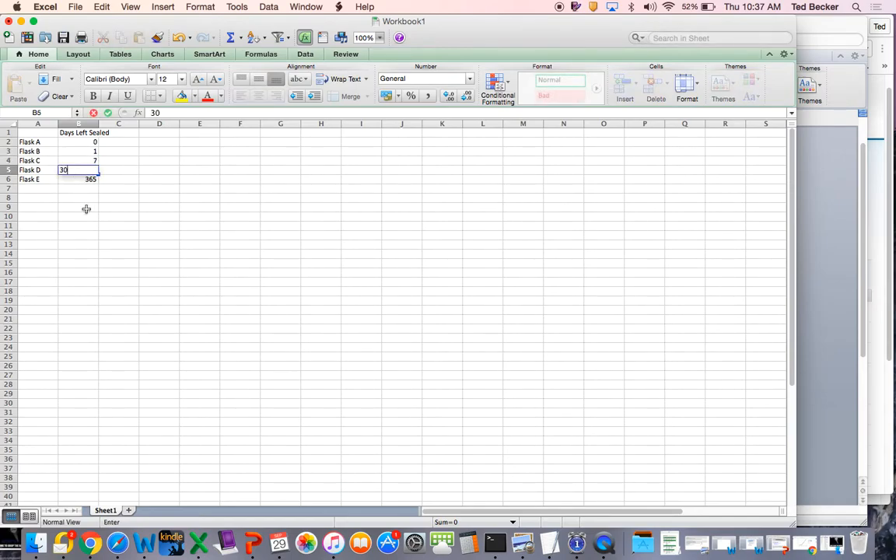
{"action": "right_click", "coordinate": [86, 208]}
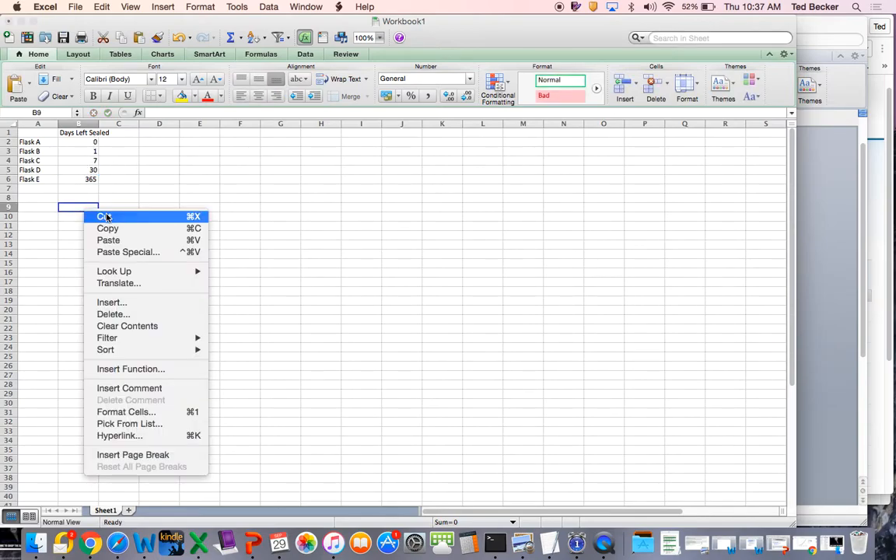
{"action": "left_click", "coordinate": [70, 216]}
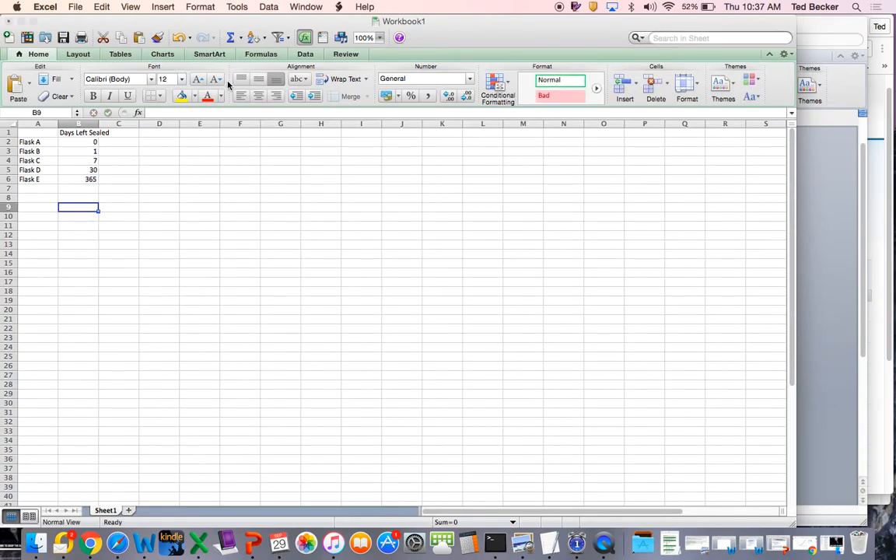
- Enter the column heading "Growth While Sealed" in cell C1
{"action": "left_click", "coordinate": [114, 133]}
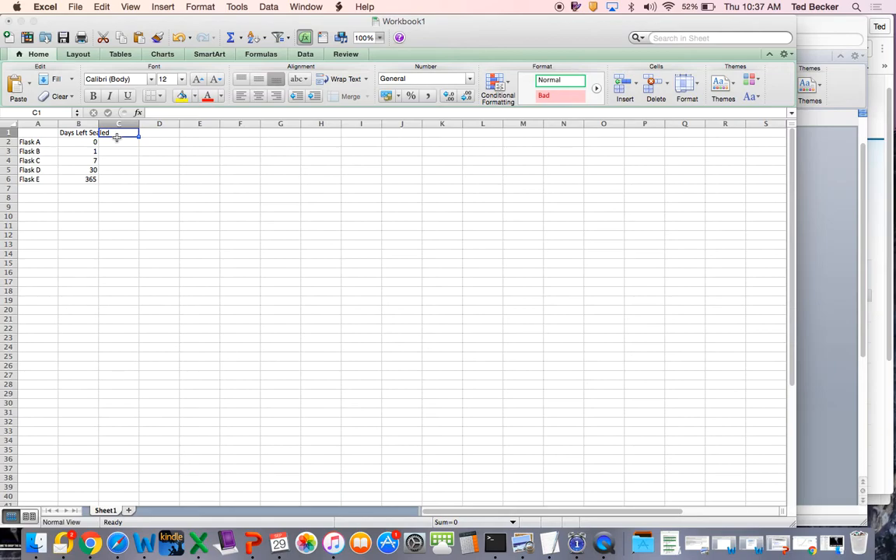
{"action": "type", "text": "Growth"}
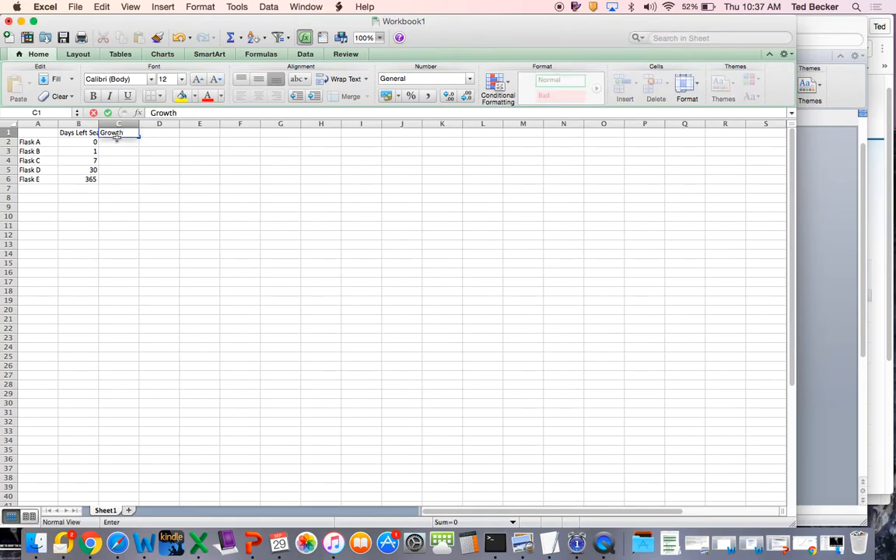
{"action": "type", "text": " Shile"}
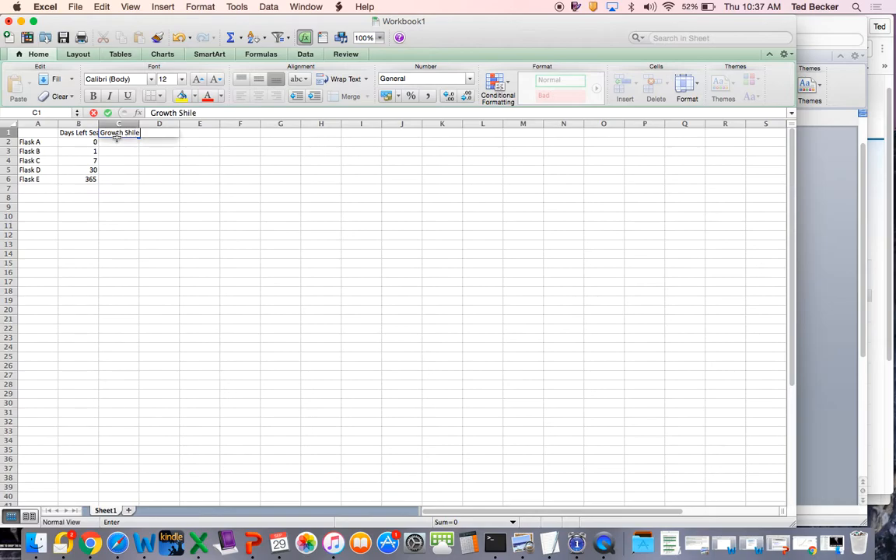
{"action": "type", "text": " Sealed"}
{"action": "left_click", "coordinate": [127, 133]}
{"action": "key", "text": "BackSpace"}
{"action": "type", "text": "W"}
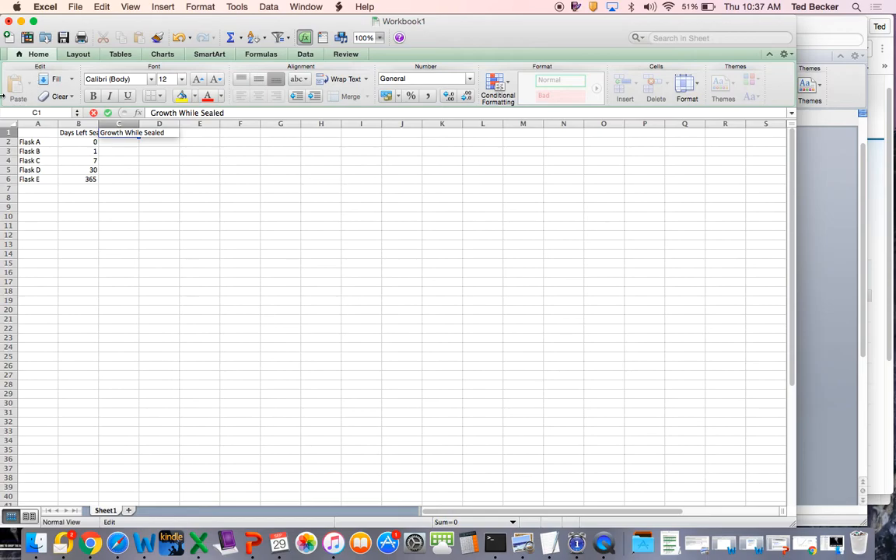
- Enter 0 as Flask A's growth while sealed in cell C2
{"action": "left_click", "coordinate": [121, 145]}
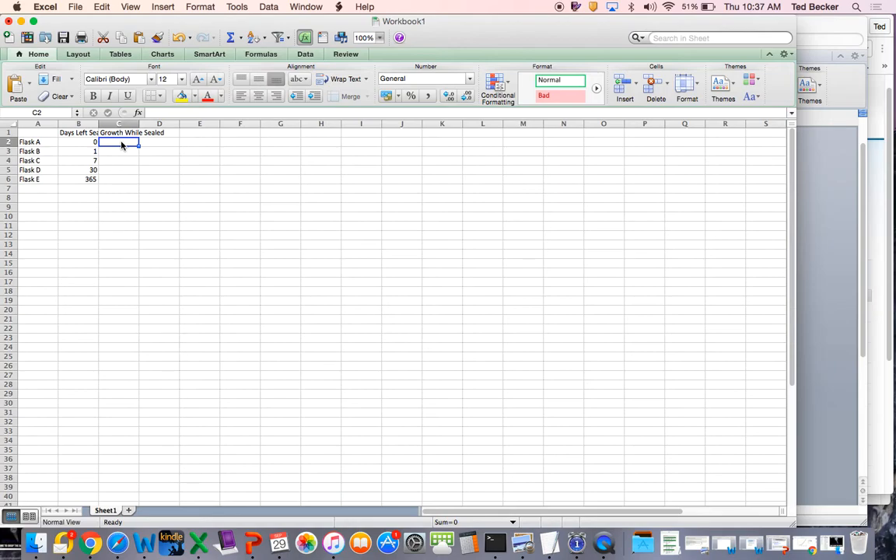
{"action": "type", "text": "0"}
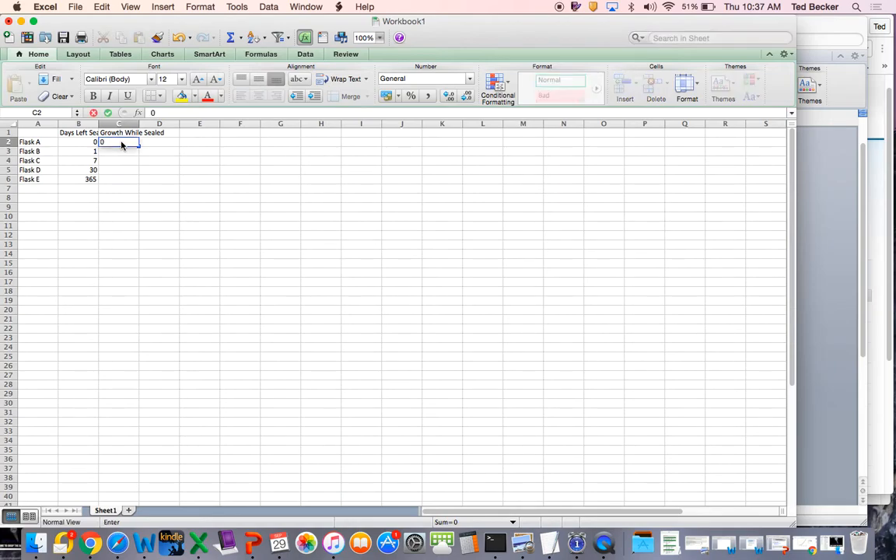
{"action": "key", "text": "Return"}
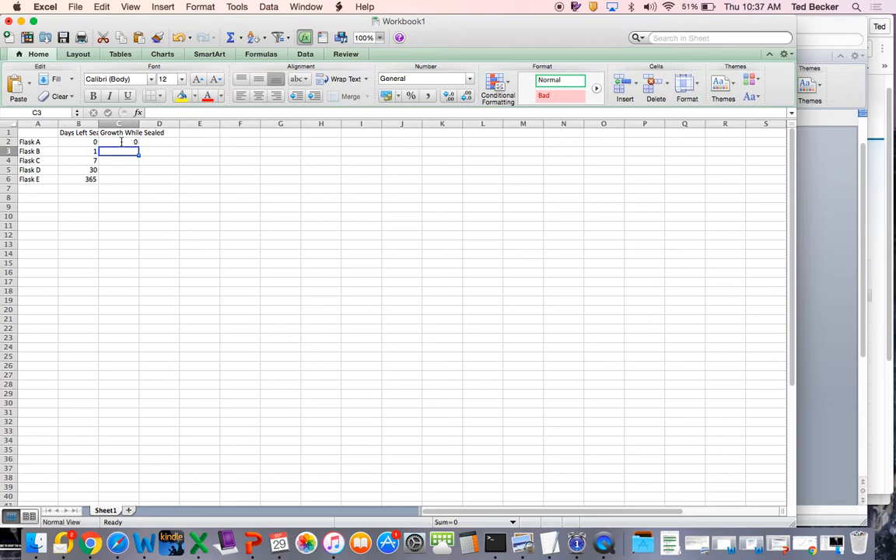
- Enter 0 as the growth while sealed for Flasks B to E in cells C3:C6
{"action": "type", "text": "0"}
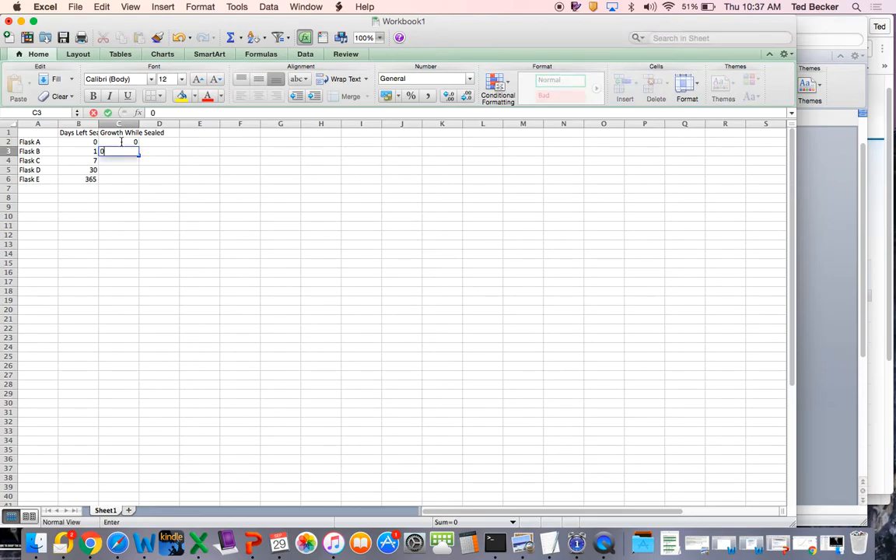
{"action": "key", "text": "Return"}
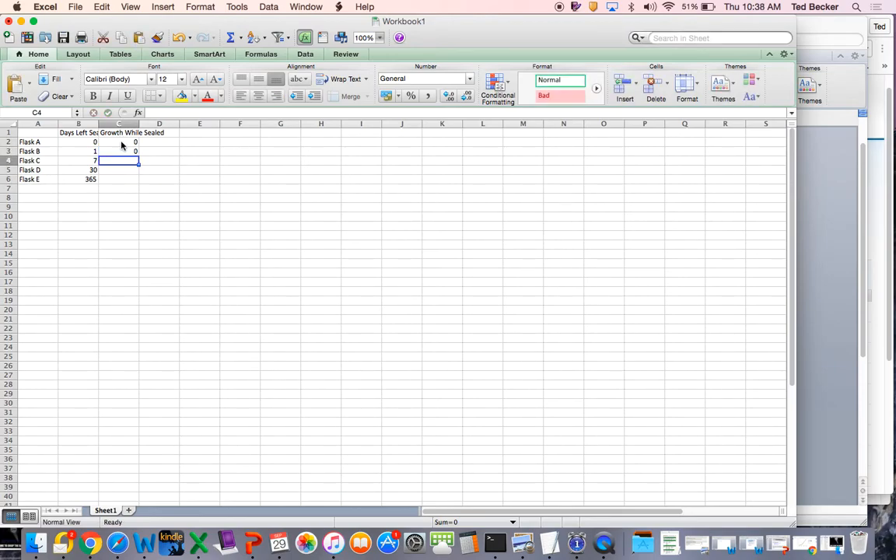
{"action": "type", "text": "0"}
{"action": "key", "text": "Return"}
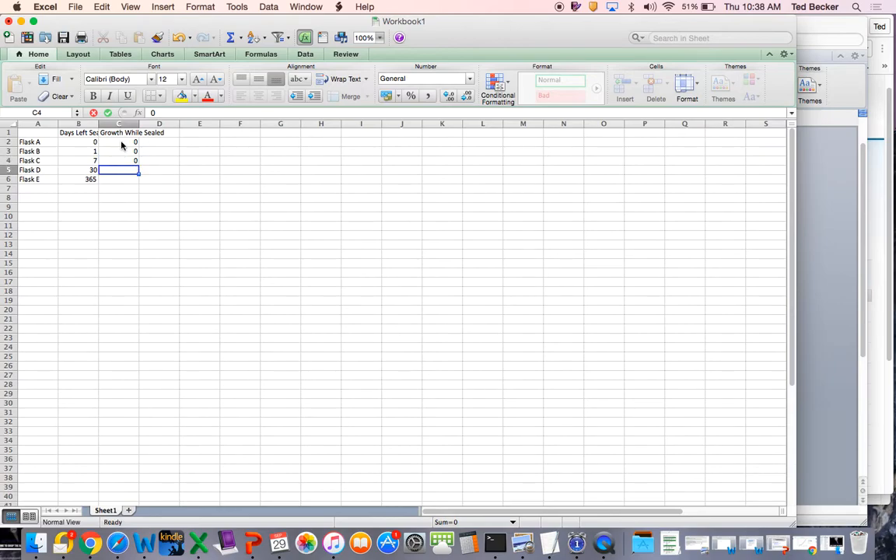
{"action": "type", "text": "0"}
{"action": "key", "text": "Return"}
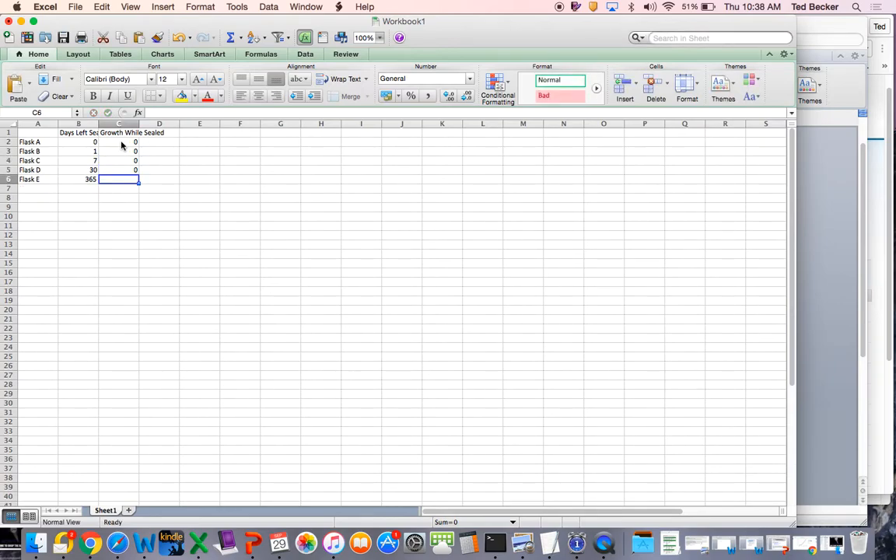
{"action": "type", "text": "0"}
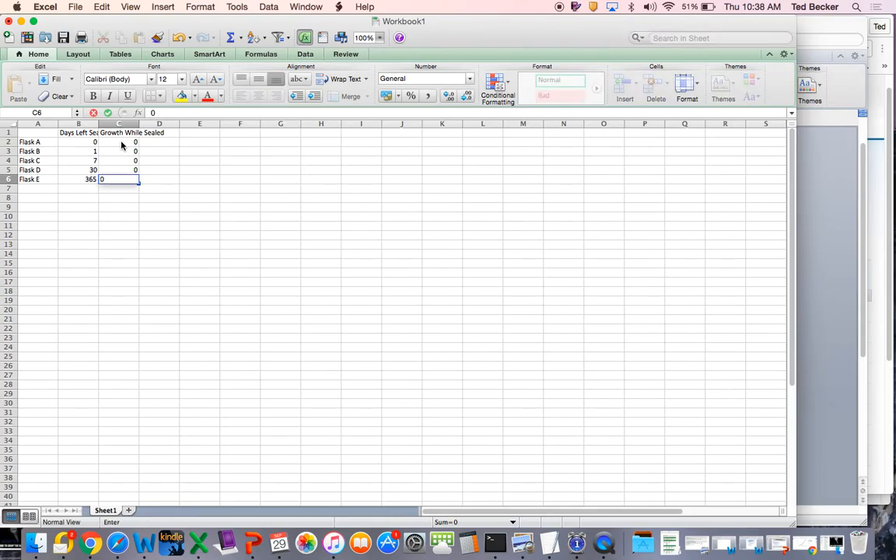
{"action": "key", "text": "Return"}
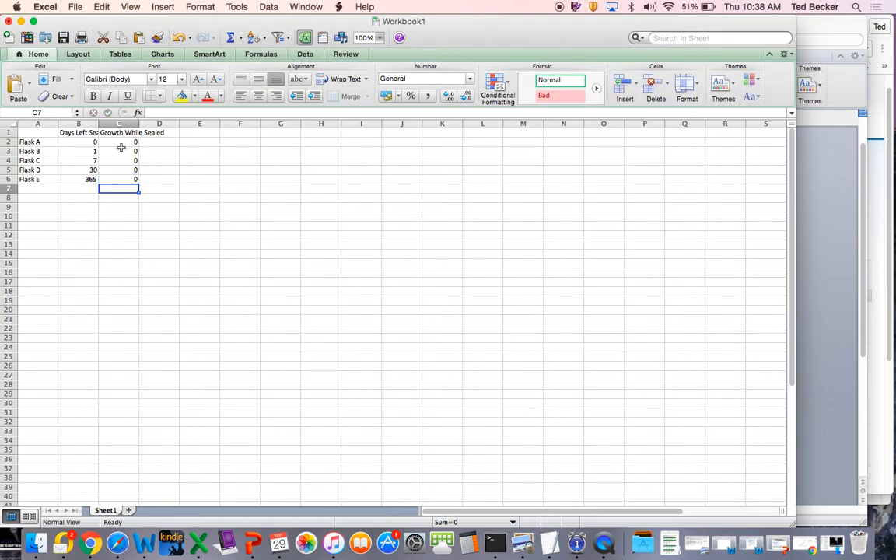
- Enter the column heading "Days until growth after neck was removed" in cell D1
{"action": "left_click", "coordinate": [160, 130]}
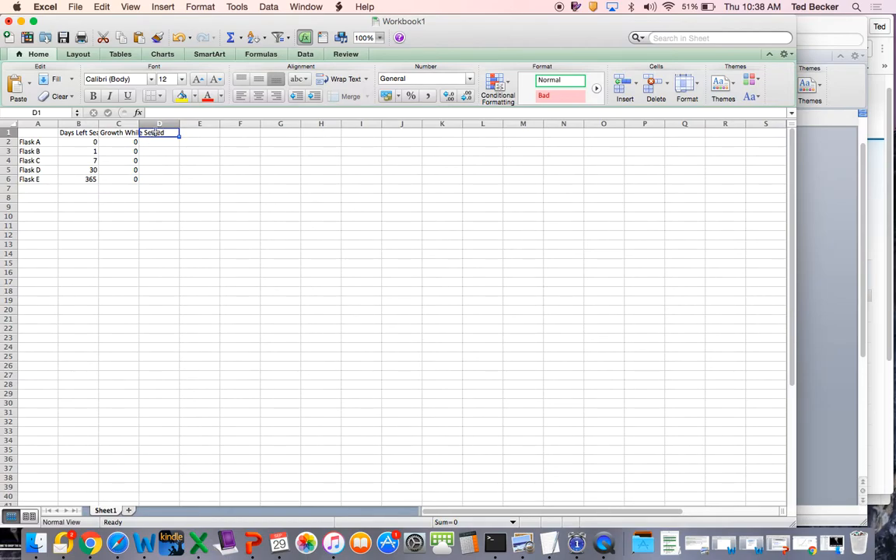
{"action": "type", "text": "Days"}
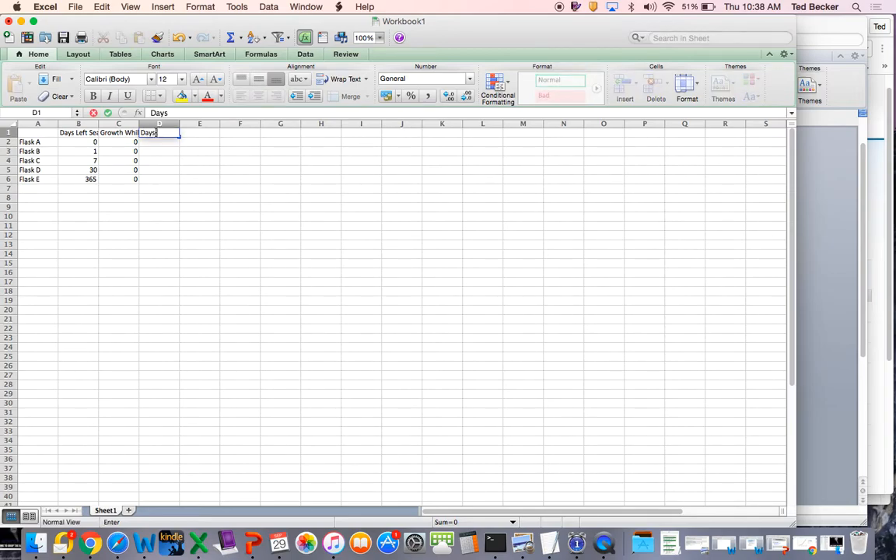
{"action": "type", "text": " until growt"}
{"action": "type", "text": "h"}
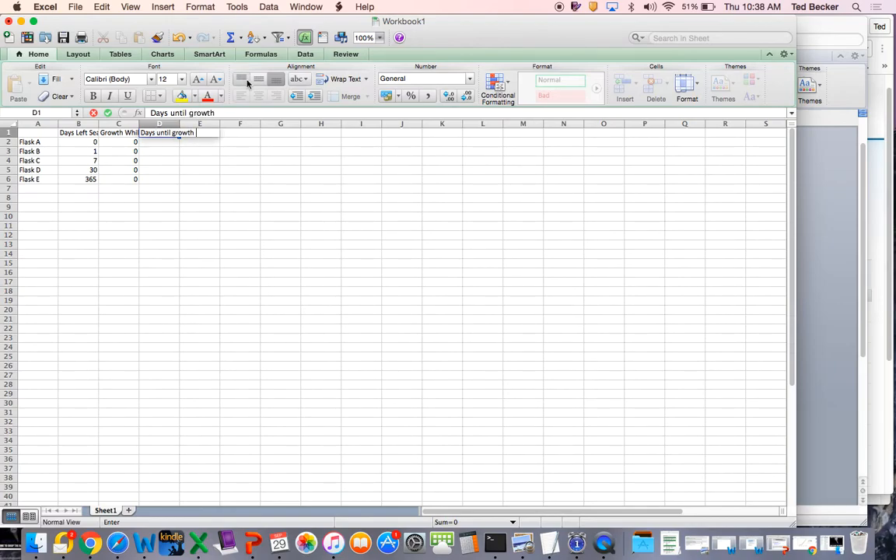
{"action": "type", "text": " after neck was removed"}
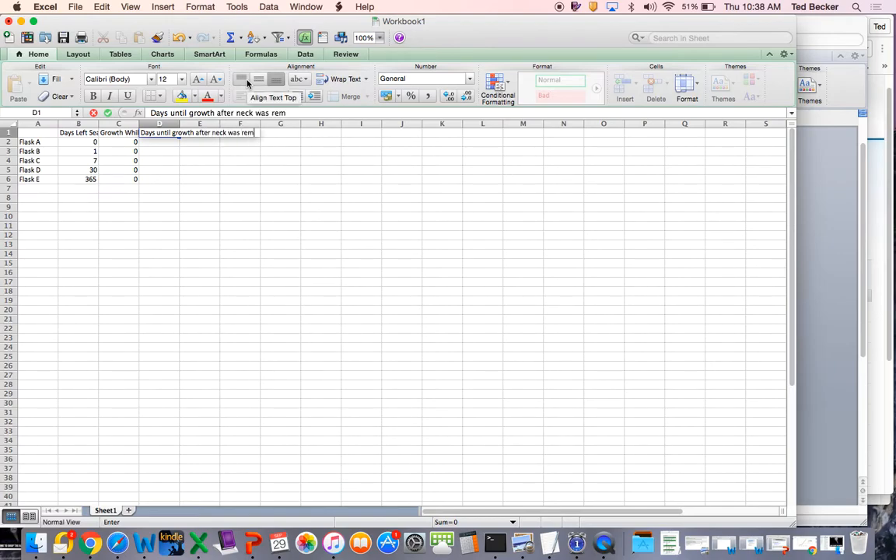
- Fill in the days until growth for Flasks A to E in D2:D6 as 2, 3, 1, 7 and 4
{"action": "left_click", "coordinate": [153, 146]}
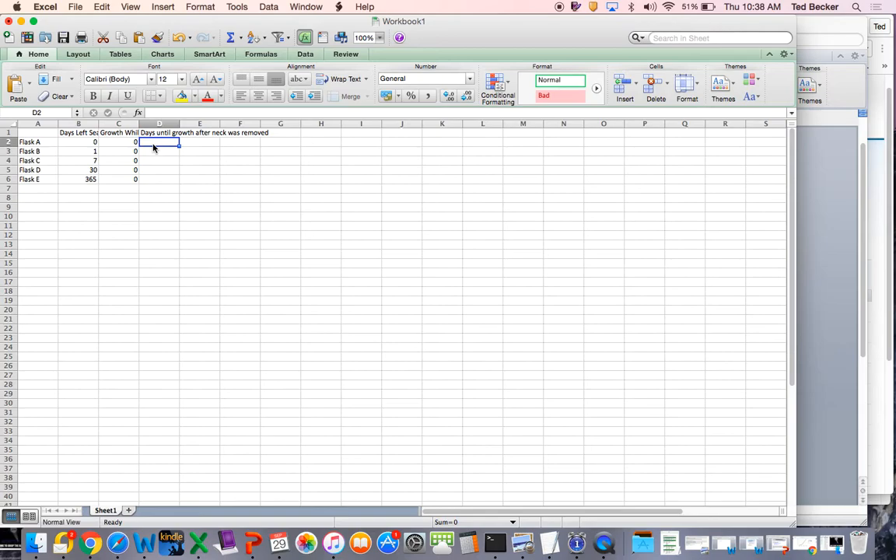
{"action": "type", "text": "2"}
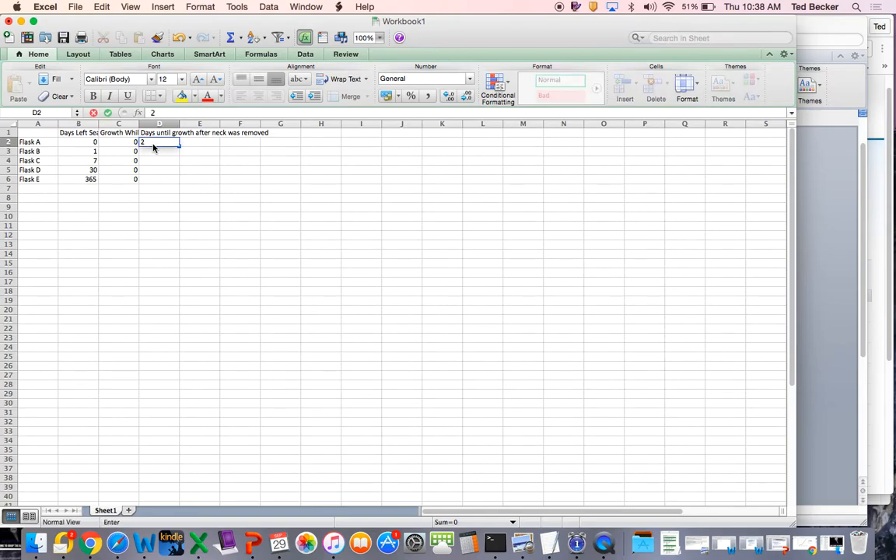
{"action": "key", "text": "Return"}
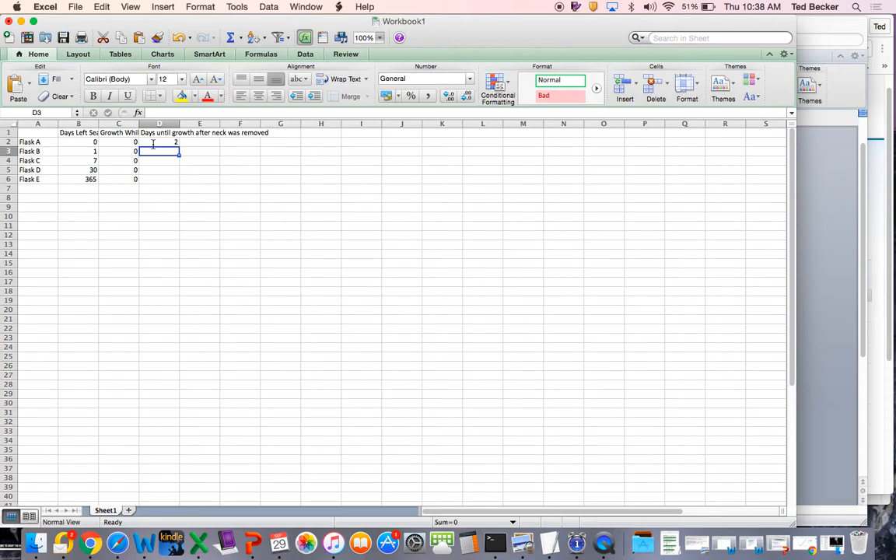
{"action": "type", "text": "3"}
{"action": "key", "text": "Return"}
{"action": "type", "text": "1"}
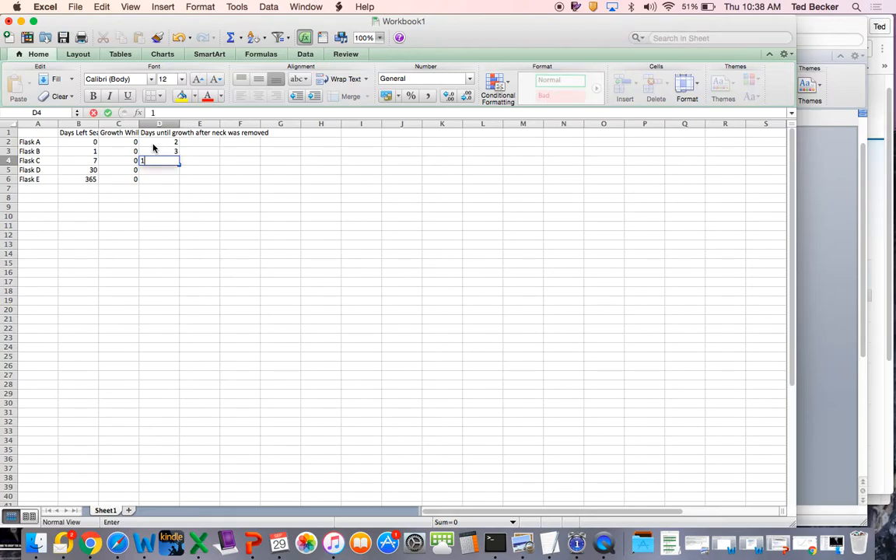
{"action": "key", "text": "Return"}
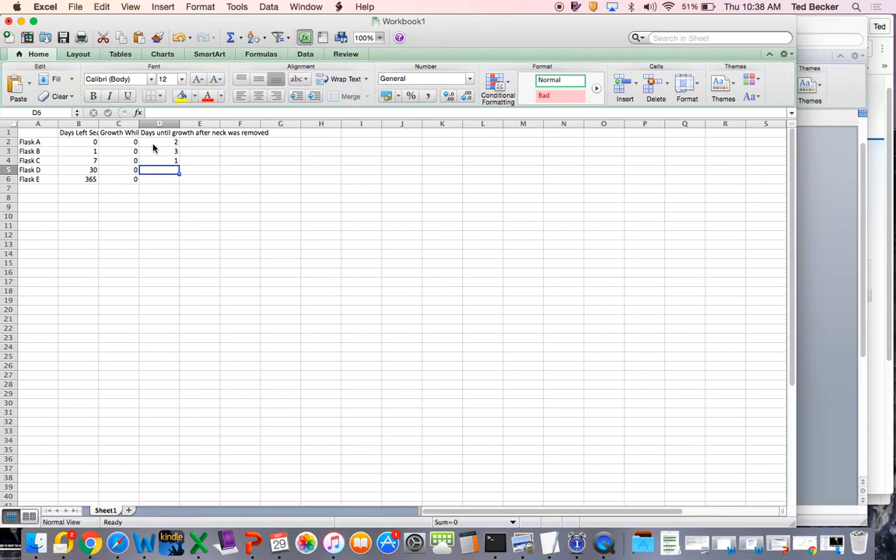
{"action": "type", "text": "7"}
{"action": "key", "text": "Return"}
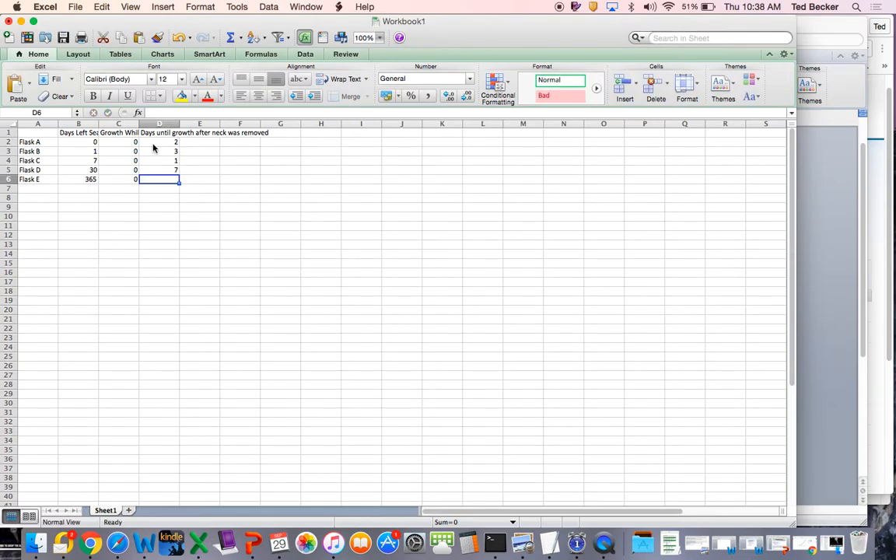
{"action": "type", "text": "4"}
{"action": "key", "text": "Return"}
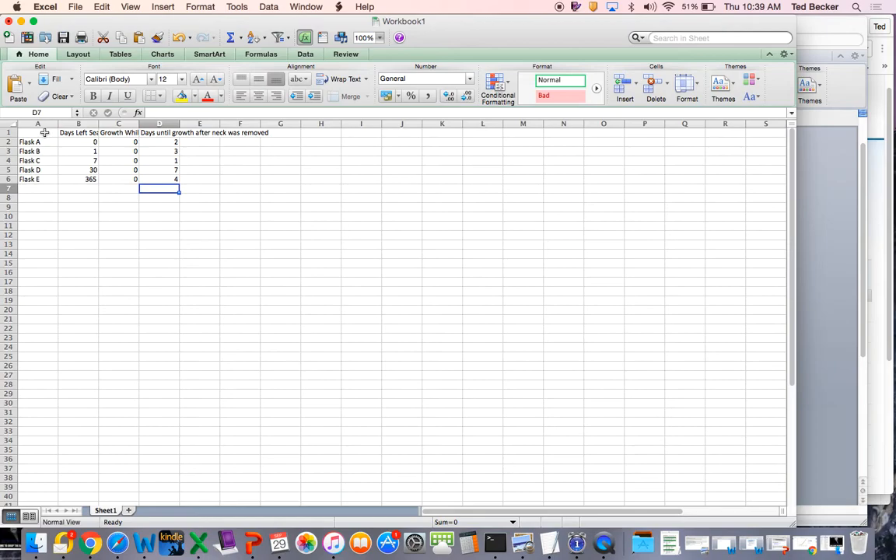
- Copy the whole flask data table, cells A1:D6, including the column headings
{"action": "left_click", "coordinate": [104, 223]}
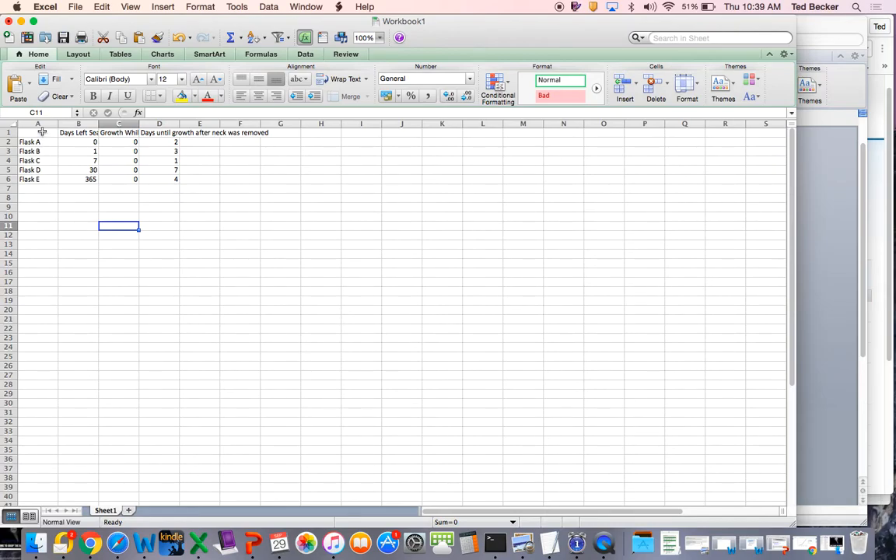
{"action": "left_click_drag", "start_coordinate": [35, 142], "coordinate": [152, 179]}
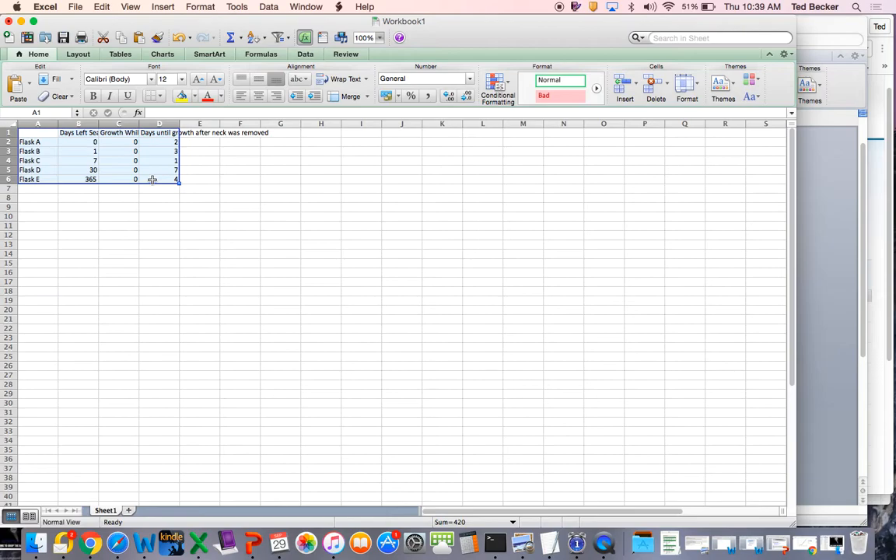
{"action": "right_click", "coordinate": [135, 160]}
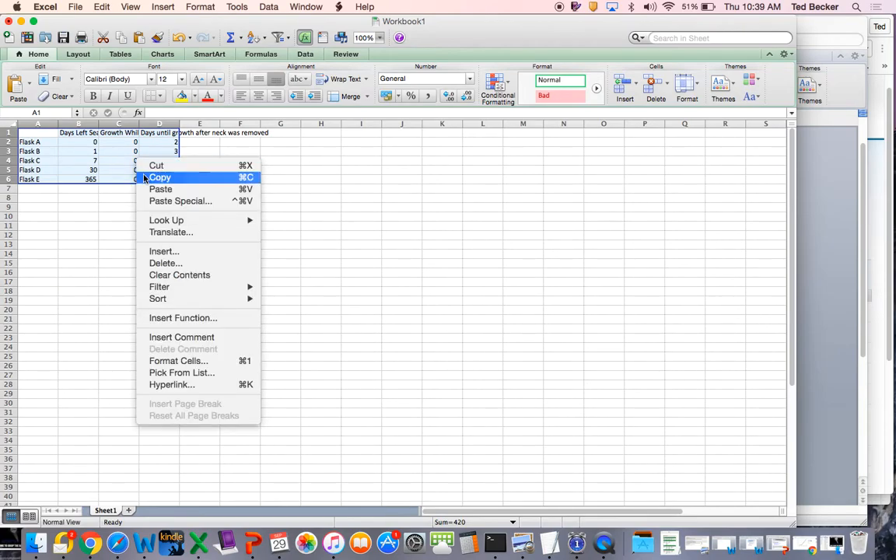
{"action": "left_click", "coordinate": [159, 177]}
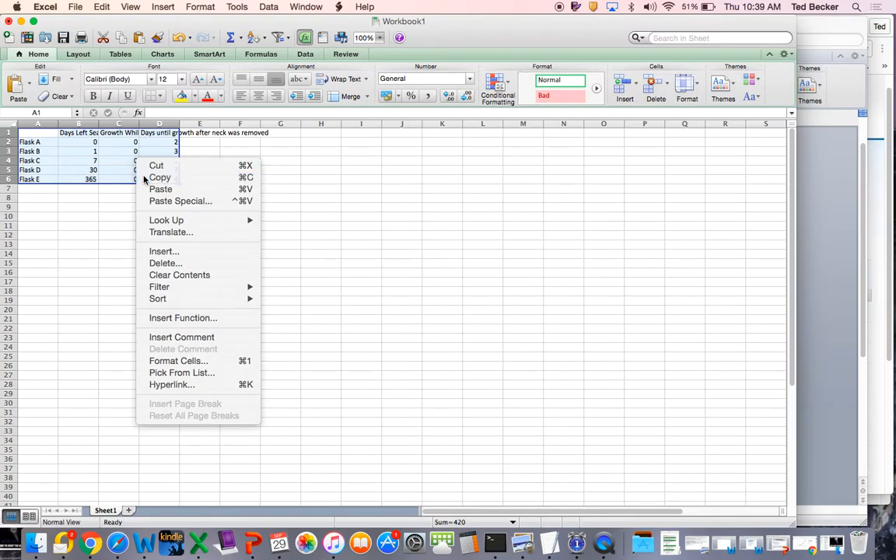
- Switch to the Word document and paste the copied flask table below the "Data:" heading
{"action": "left_click", "coordinate": [144, 542]}
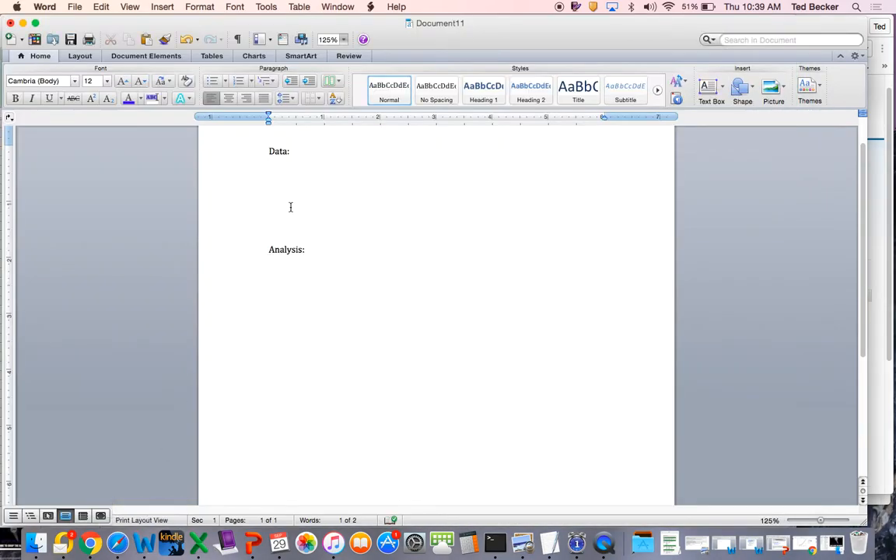
{"action": "right_click", "coordinate": [283, 163]}
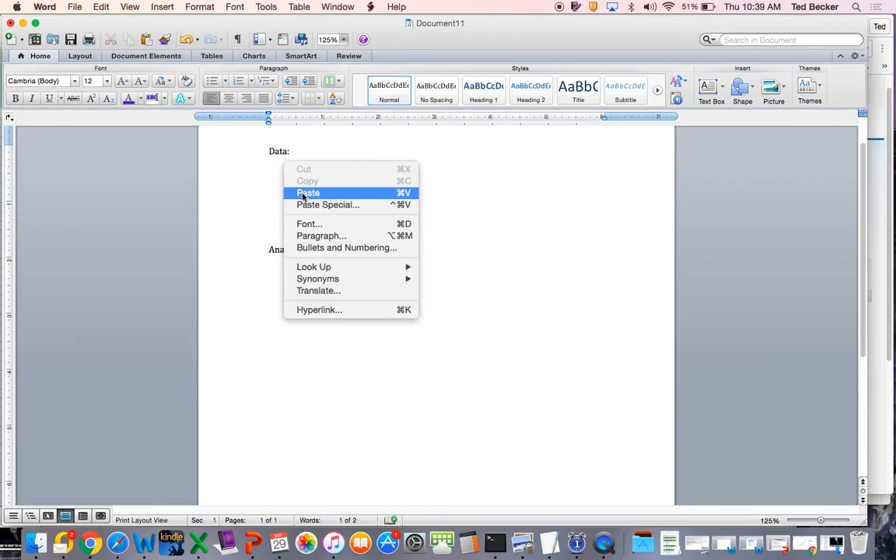
{"action": "left_click", "coordinate": [305, 193]}
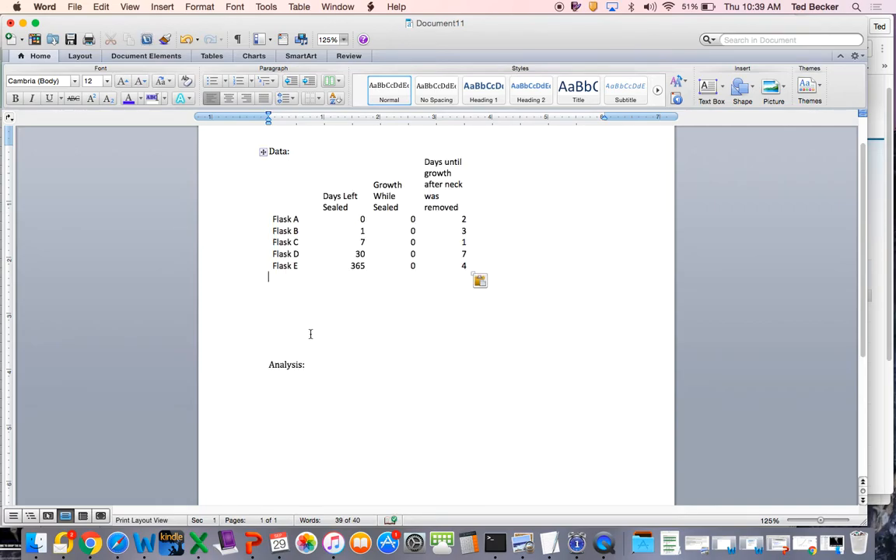
- Delete the extra blank lines between the pasted table and the "Analysis:" heading
{"action": "left_click", "coordinate": [266, 365]}
{"action": "key", "text": "BackSpace"}
{"action": "key", "text": "BackSpace"}
{"action": "key", "text": "BackSpace"}
{"action": "key", "text": "BackSpace"}
{"action": "key", "text": "BackSpace"}
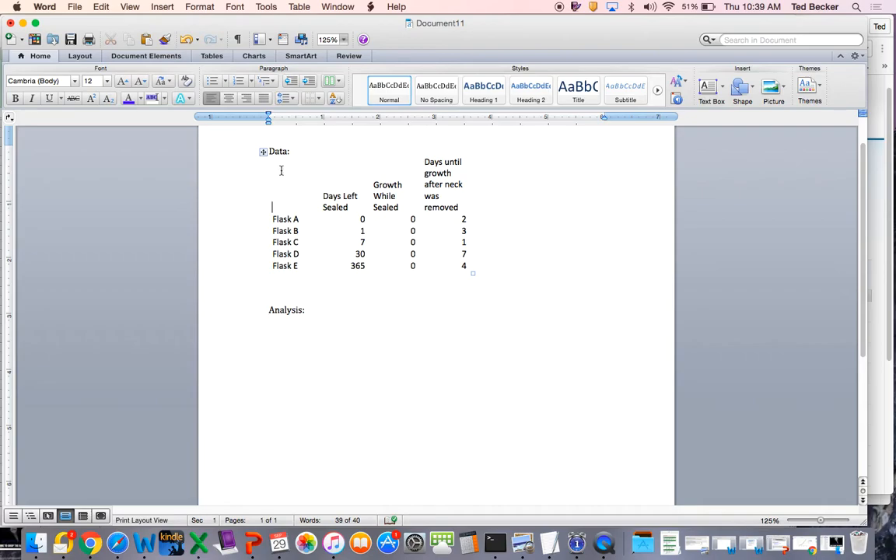
- Apply Grid borders with a 1/2 pt solid line to the entire flask table
{"action": "left_click_drag", "start_coordinate": [288, 196], "coordinate": [286, 231]}
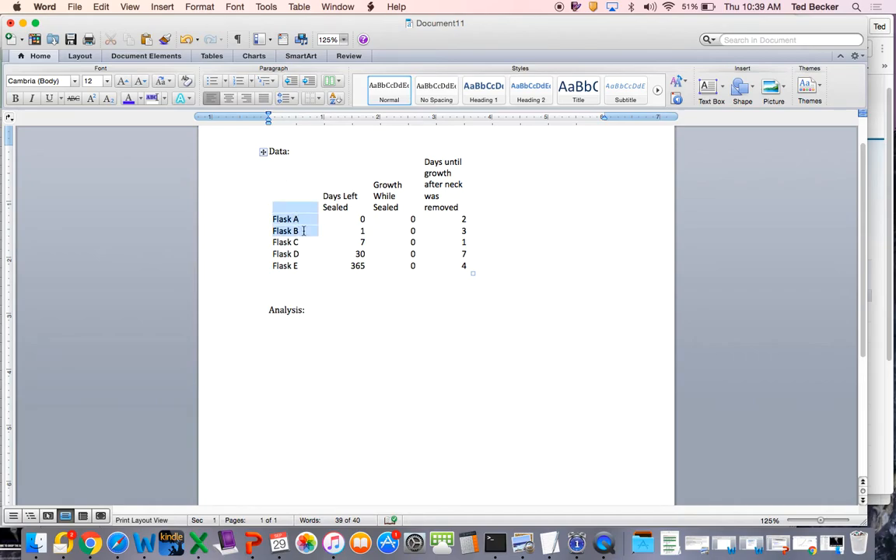
{"action": "left_click_drag", "start_coordinate": [288, 159], "coordinate": [319, 246]}
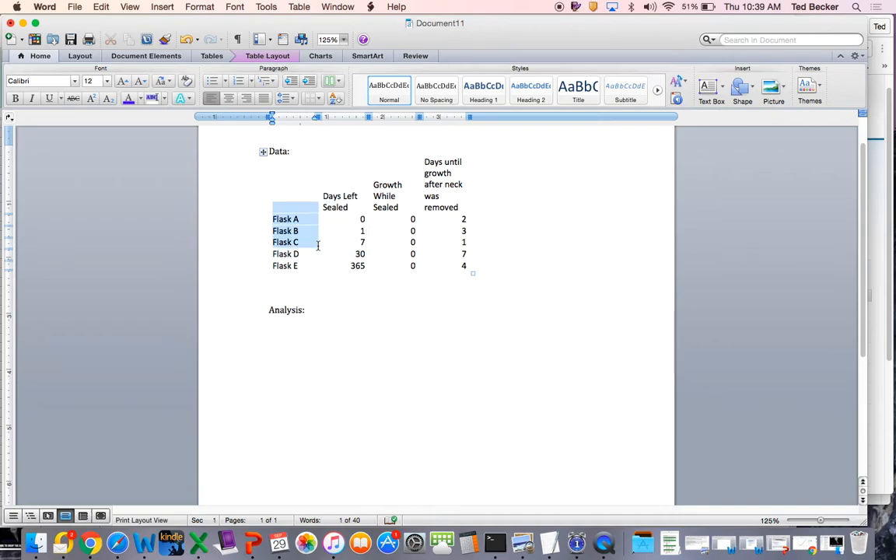
{"action": "left_click_drag", "start_coordinate": [288, 175], "coordinate": [437, 256]}
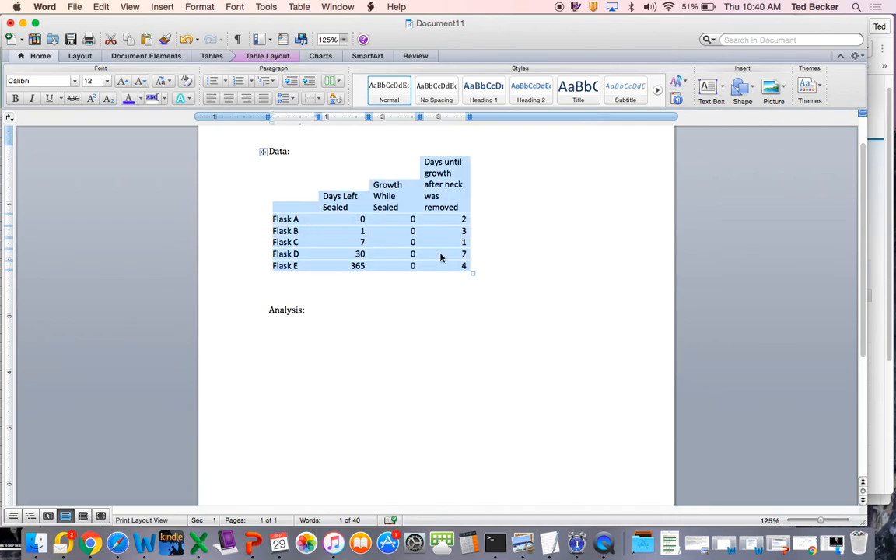
{"action": "right_click", "coordinate": [416, 231]}
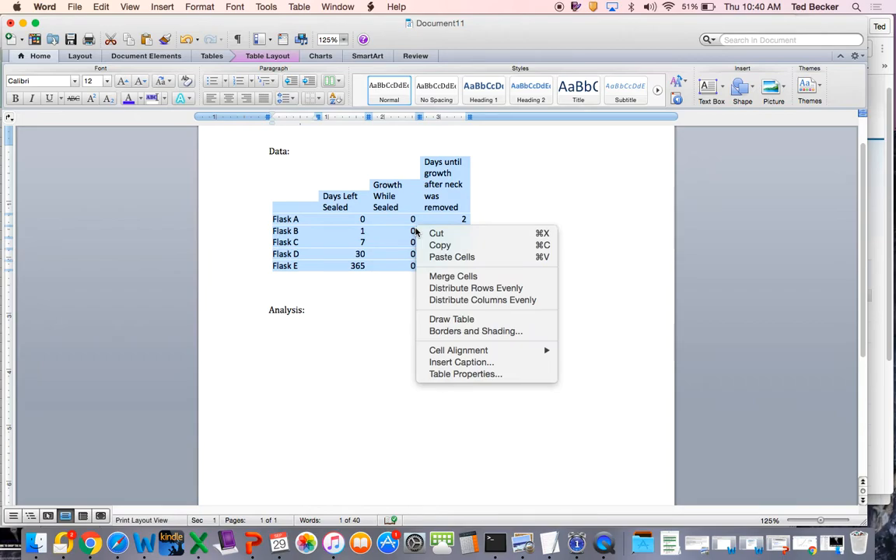
{"action": "left_click", "coordinate": [439, 374]}
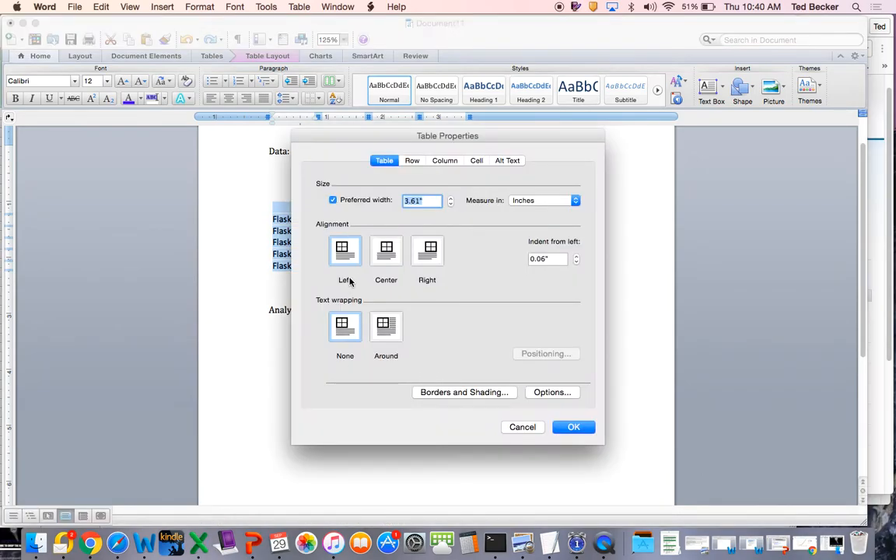
{"action": "left_click", "coordinate": [463, 394]}
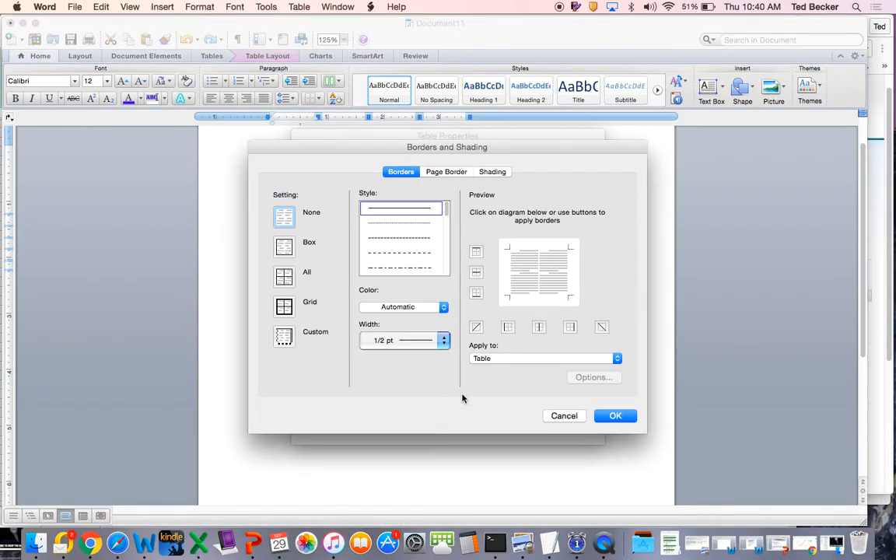
{"action": "left_click", "coordinate": [284, 306]}
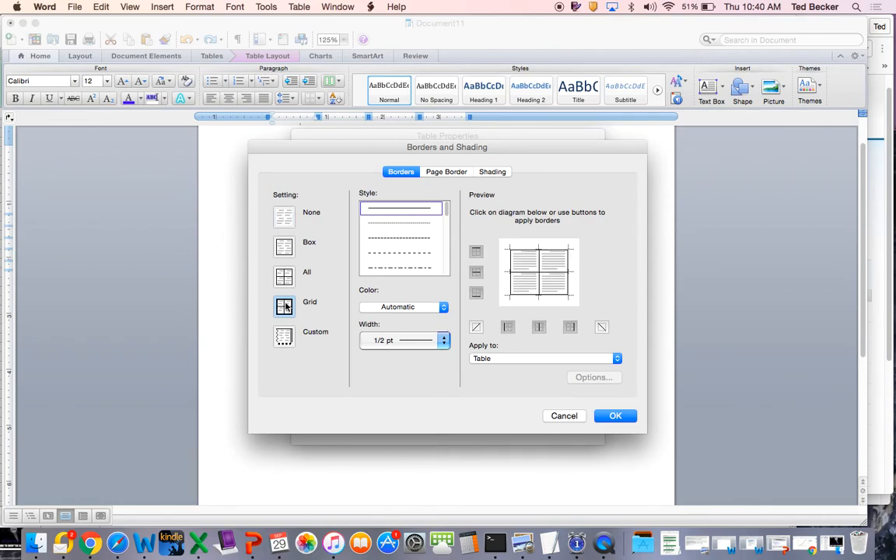
{"action": "left_click", "coordinate": [616, 418]}
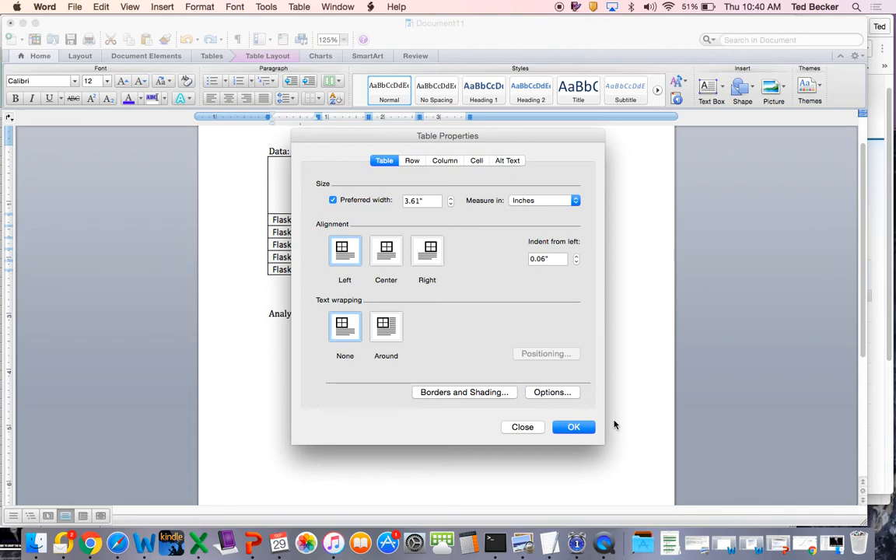
{"action": "left_click", "coordinate": [574, 427]}
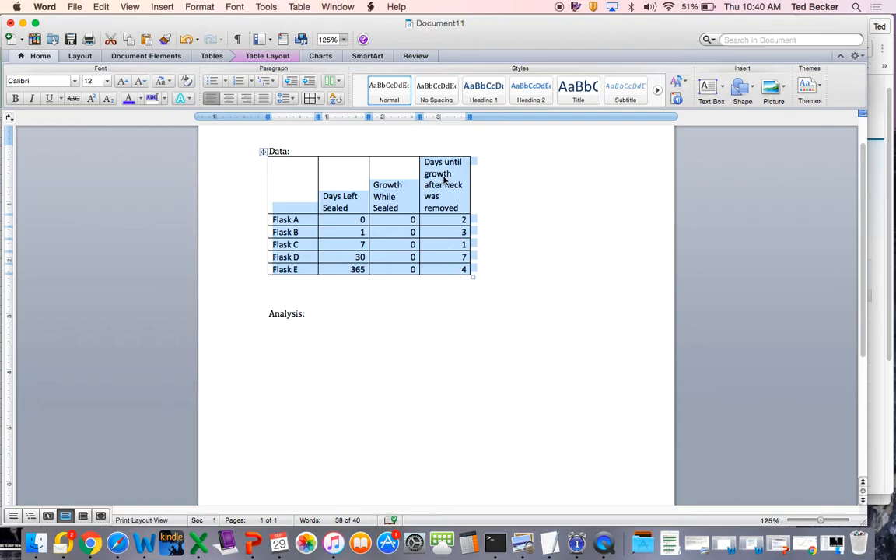
- Stretch the flask table horizontally so that it spans the full text width between the page margins
{"action": "left_click", "coordinate": [466, 272]}
{"action": "left_click_drag", "start_coordinate": [471, 274], "coordinate": [603, 285]}
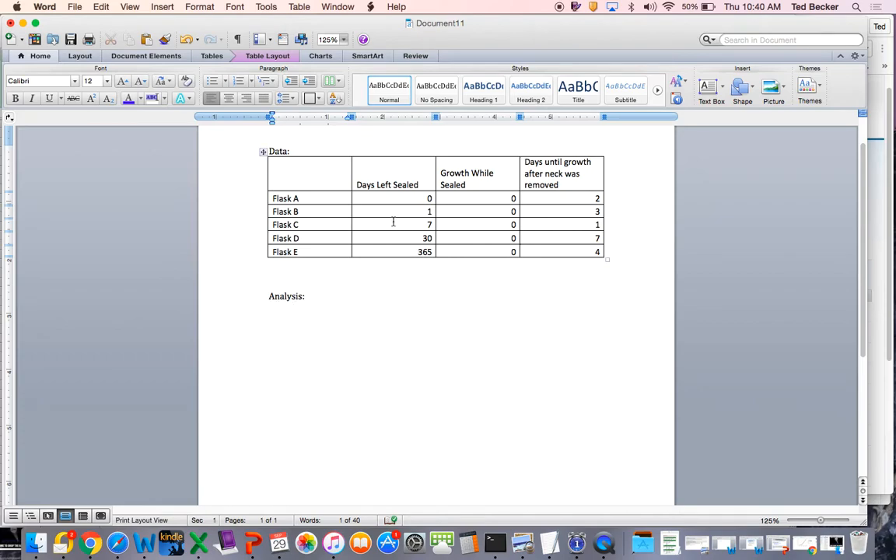
- Undo the flask table's stretching and its grid borders
{"action": "key", "text": "super+z"}
{"action": "key", "text": "super+z"}
{"action": "key", "text": "super+z"}
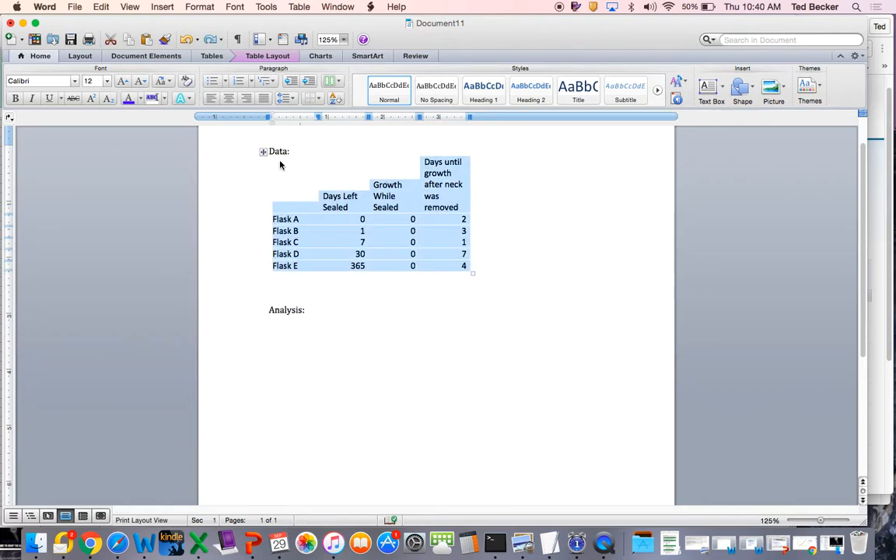
- Select the whole flask table and apply Grid borders with a 1/2 pt solid line to it
{"action": "left_click", "coordinate": [230, 192]}
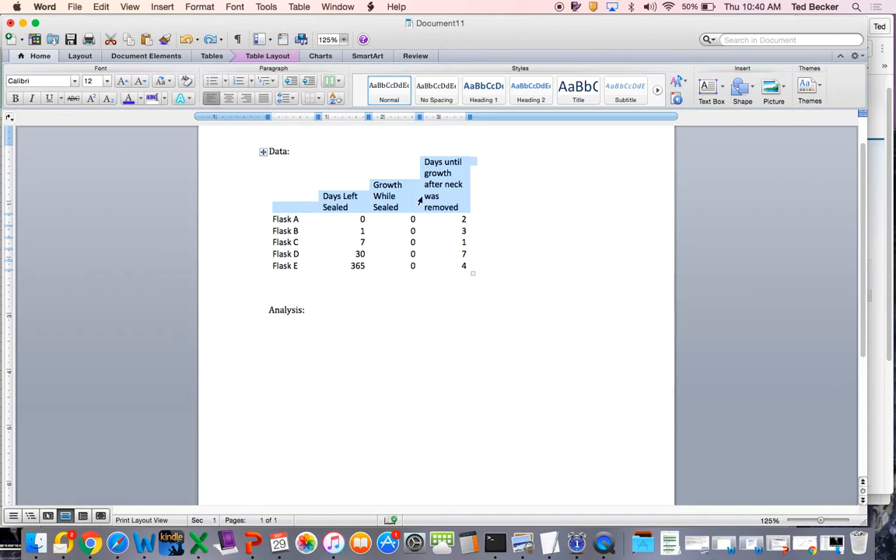
{"action": "left_click", "coordinate": [529, 241]}
{"action": "left_click_drag", "start_coordinate": [260, 177], "coordinate": [350, 268]}
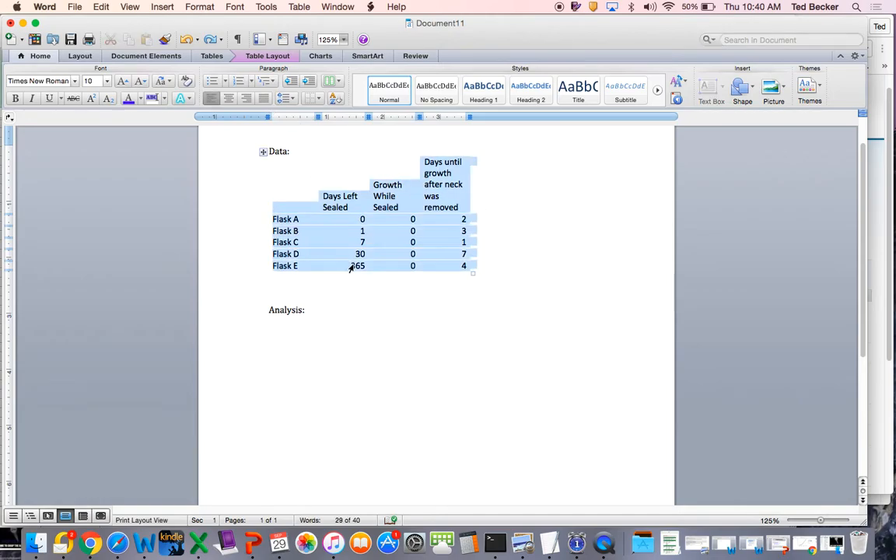
{"action": "right_click", "coordinate": [352, 221]}
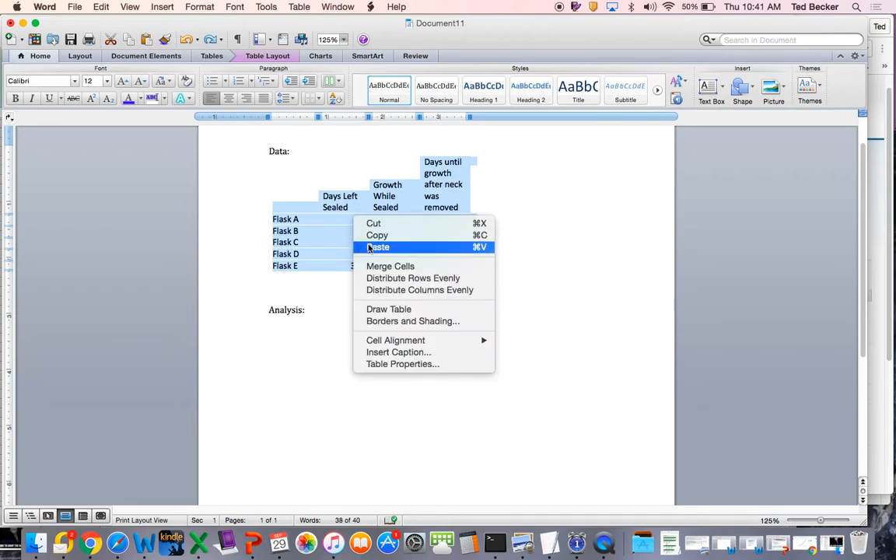
{"action": "left_click", "coordinate": [387, 364]}
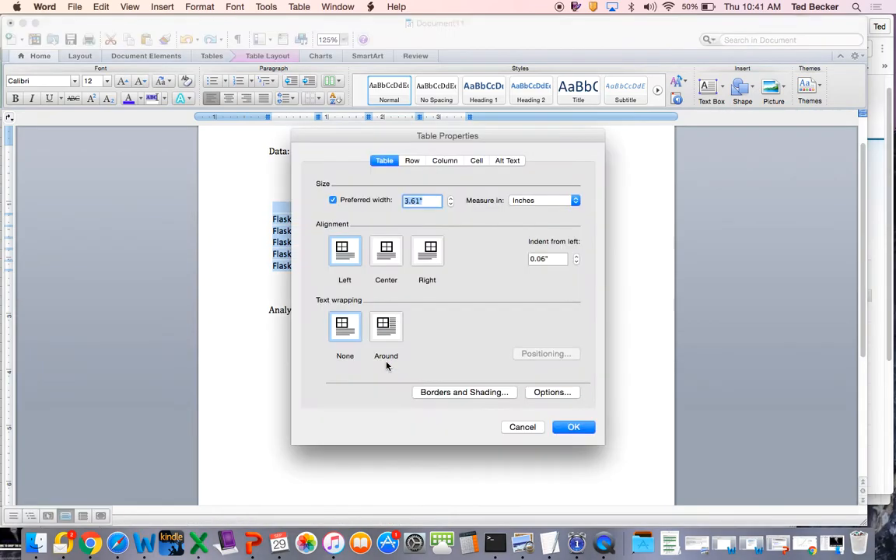
{"action": "left_click", "coordinate": [428, 391]}
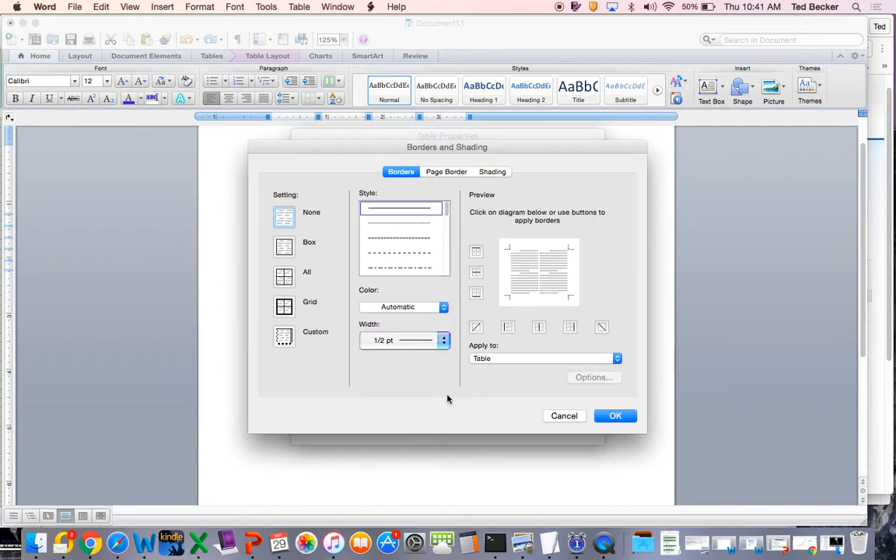
{"action": "left_click", "coordinate": [284, 305]}
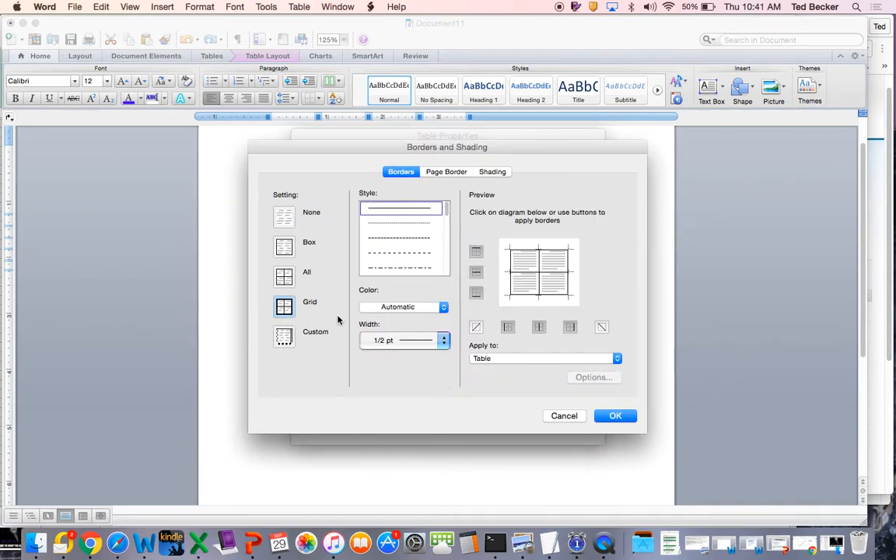
{"action": "left_click", "coordinate": [615, 415]}
{"action": "left_click", "coordinate": [573, 425]}
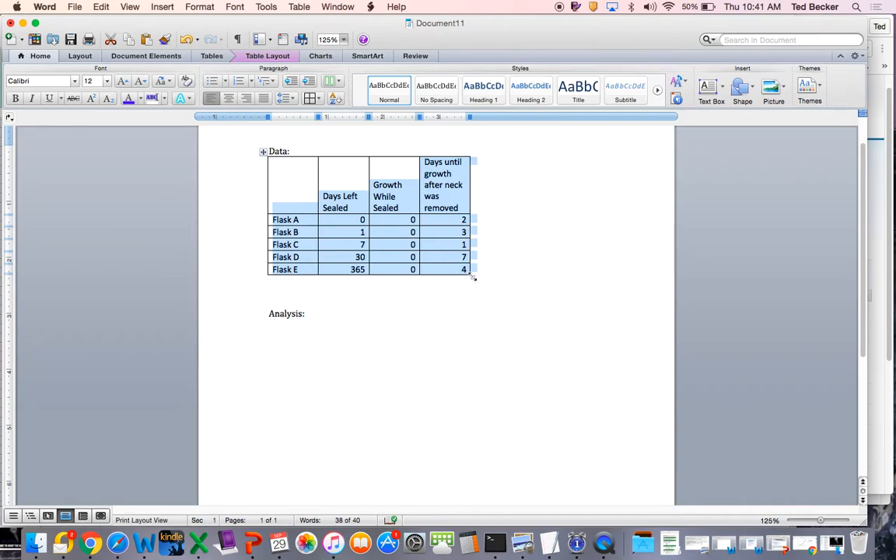
- Stretch the flask table to nearly the full text width and place the cursor on the line below "Analysis:"
{"action": "left_click_drag", "start_coordinate": [472, 275], "coordinate": [596, 295]}
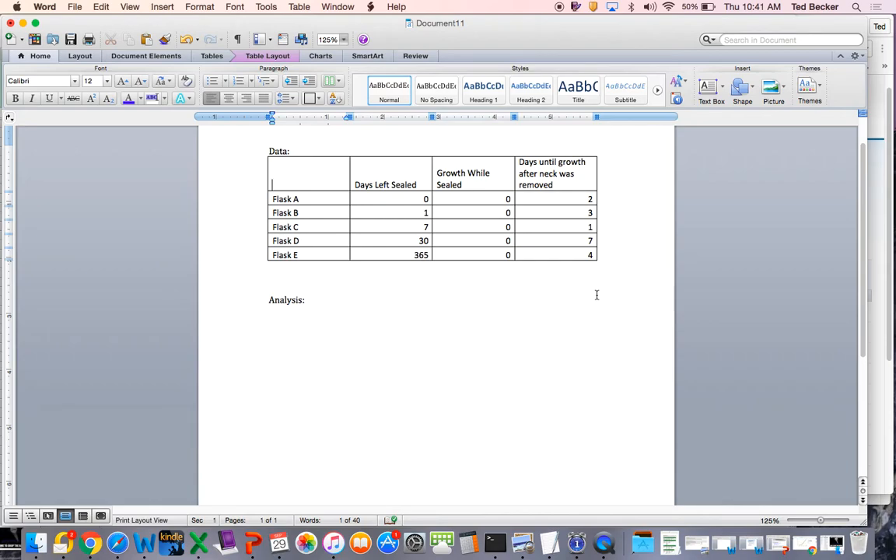
{"action": "left_click", "coordinate": [344, 299]}
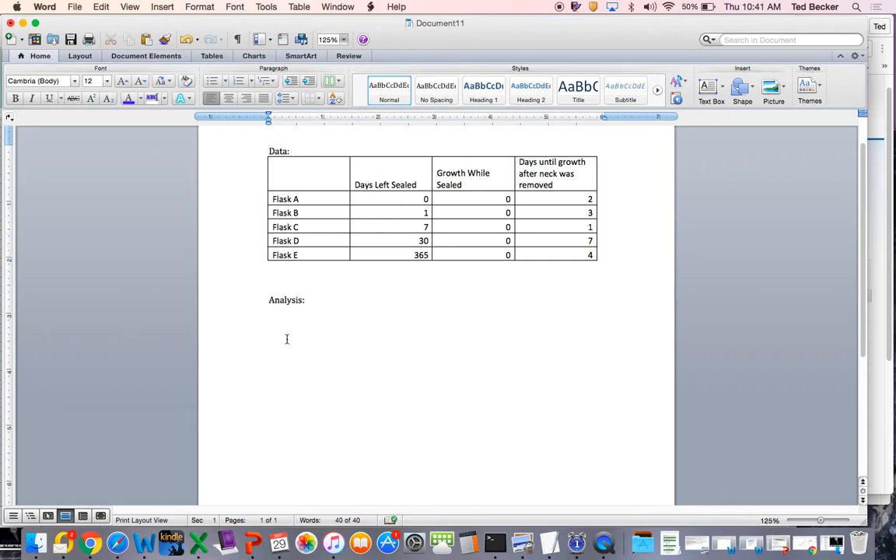
{"action": "left_click", "coordinate": [289, 268]}
{"action": "left_click", "coordinate": [313, 306]}
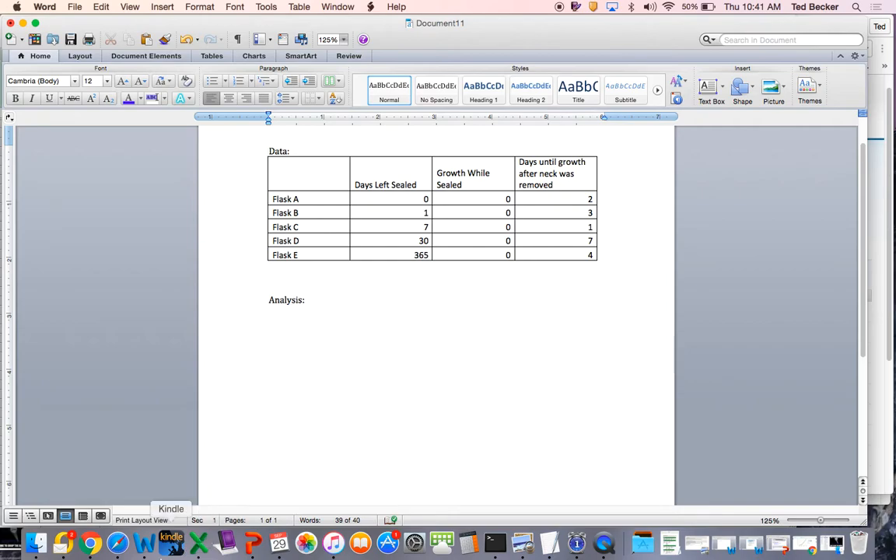
- Switch to the Excel workbook with the flask data and look over the available column chart types
{"action": "left_click", "coordinate": [198, 543]}
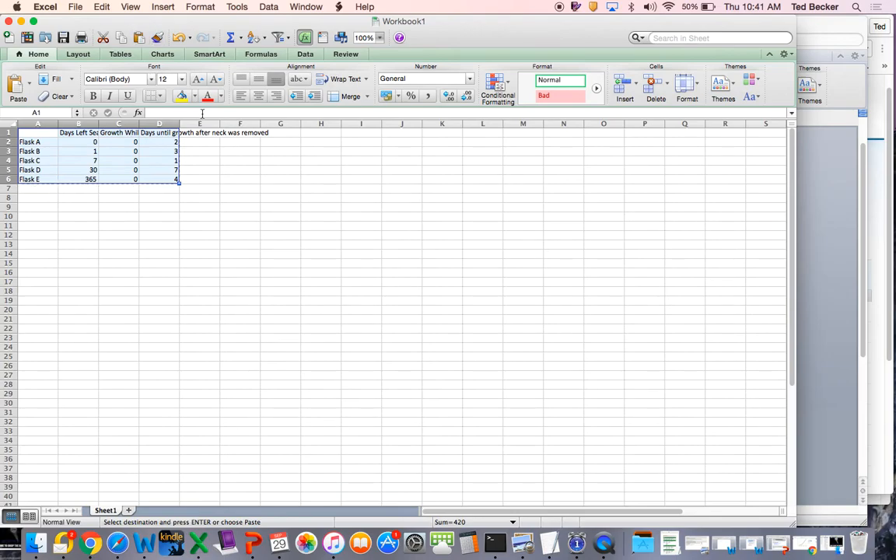
{"action": "left_click", "coordinate": [152, 53]}
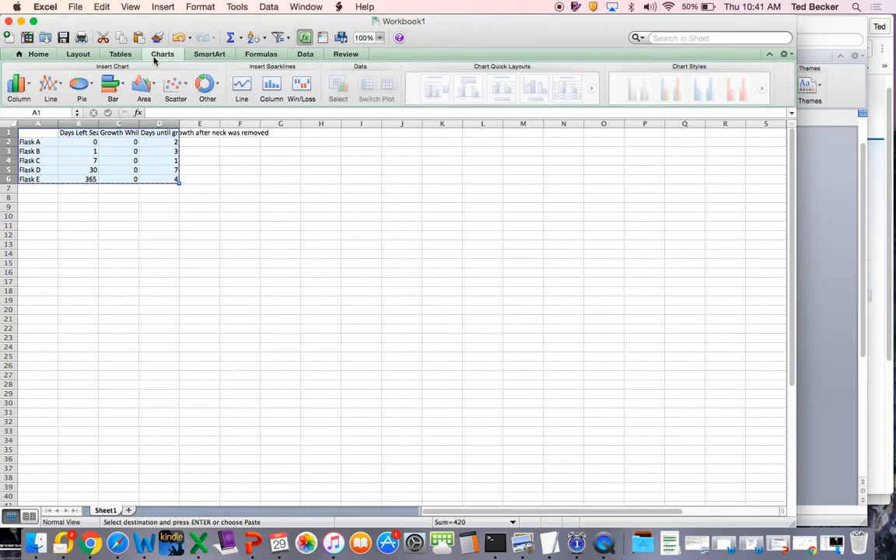
{"action": "left_click", "coordinate": [16, 85]}
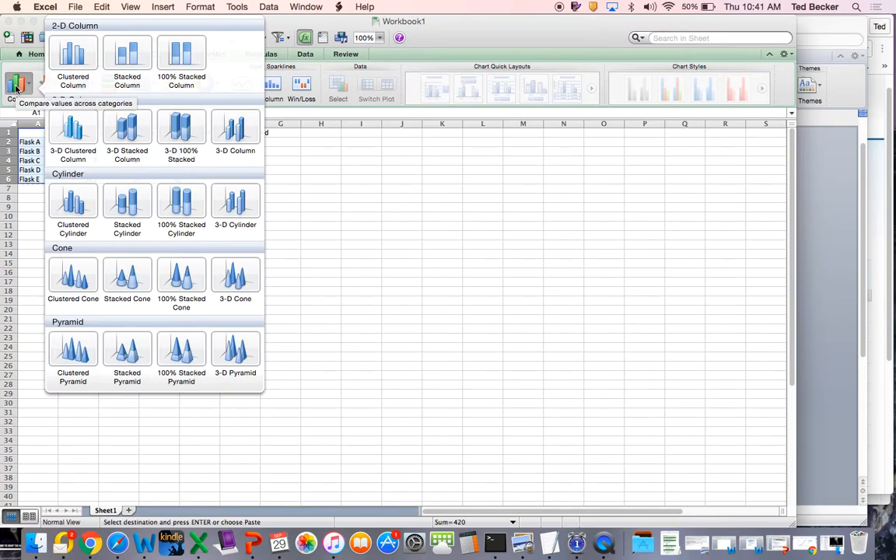
{"action": "left_click", "coordinate": [35, 225]}
{"action": "left_click", "coordinate": [50, 87]}
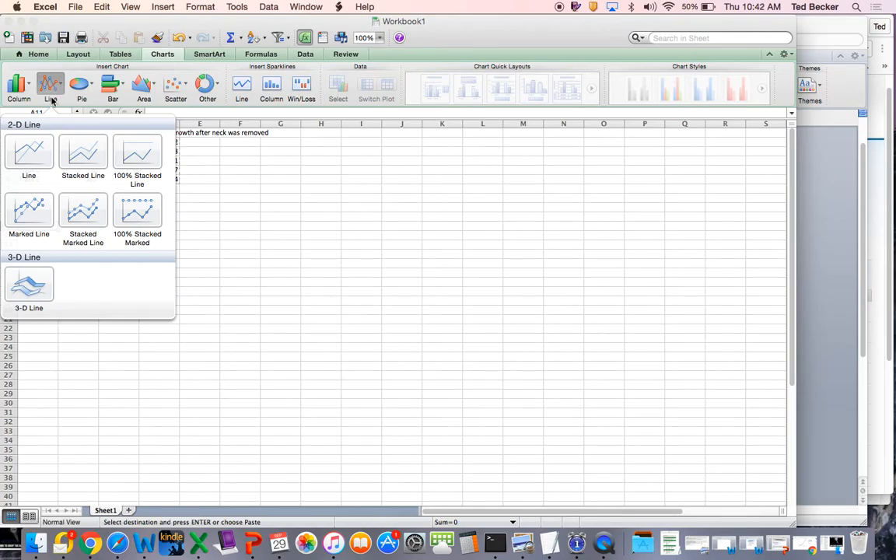
{"action": "left_click", "coordinate": [28, 151]}
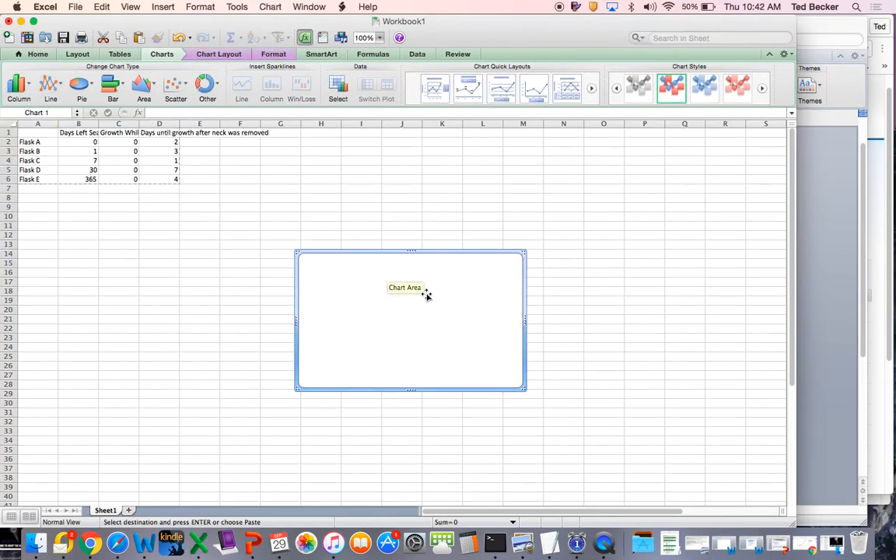
{"action": "key", "text": "Delete"}
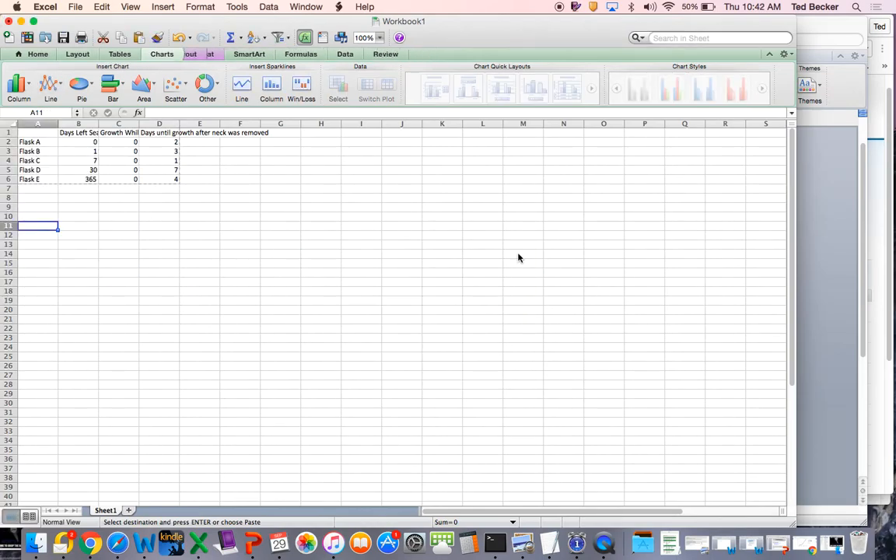
- Insert a 2-D Line chart of the flask data in A1:D6 and move it up beside the data
{"action": "left_click", "coordinate": [71, 243]}
{"action": "left_click_drag", "start_coordinate": [41, 132], "coordinate": [177, 179]}
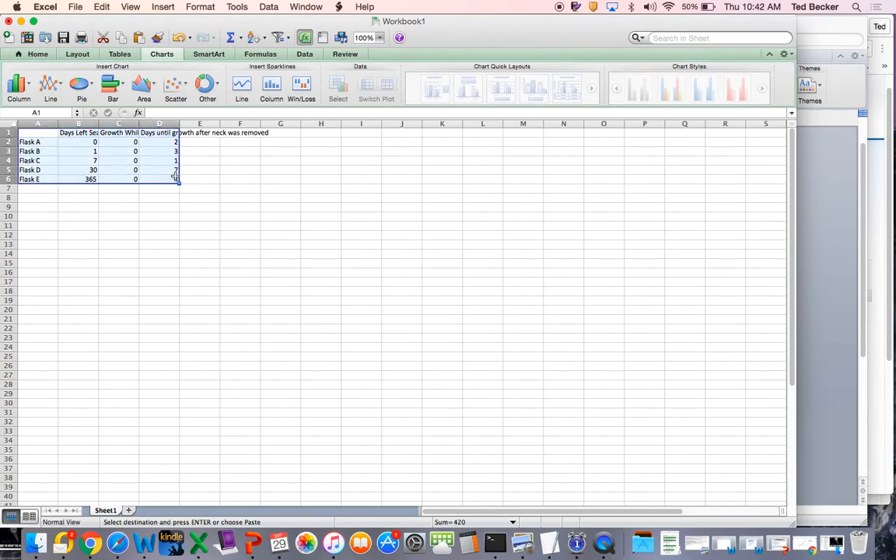
{"action": "left_click", "coordinate": [47, 87]}
{"action": "left_click", "coordinate": [33, 160]}
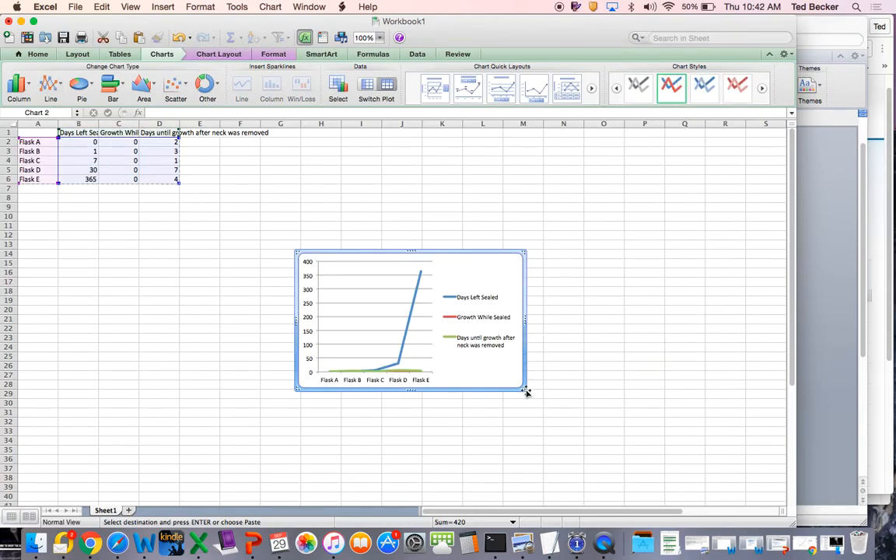
{"action": "left_click_drag", "start_coordinate": [501, 251], "coordinate": [496, 150]}
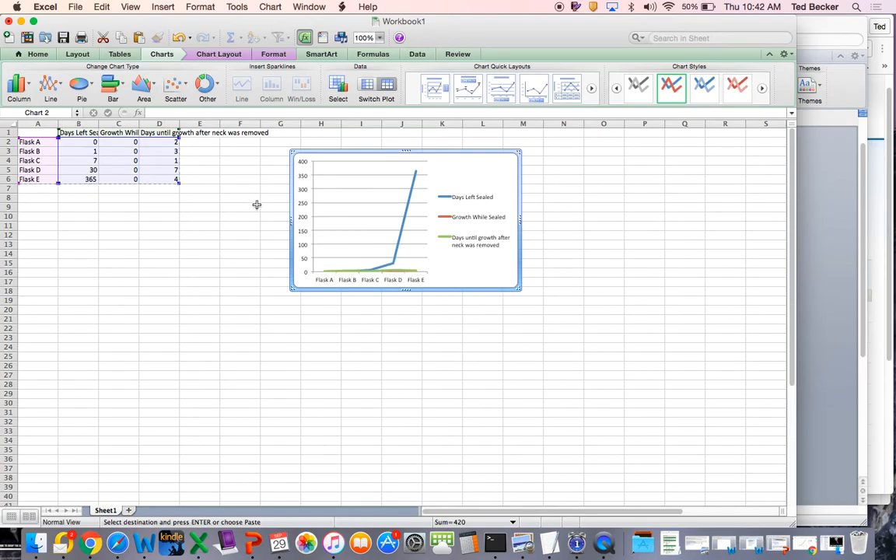
- Check the table in the Word report, return to Excel, and delete the line chart of A1:D6
{"action": "left_click", "coordinate": [144, 542]}
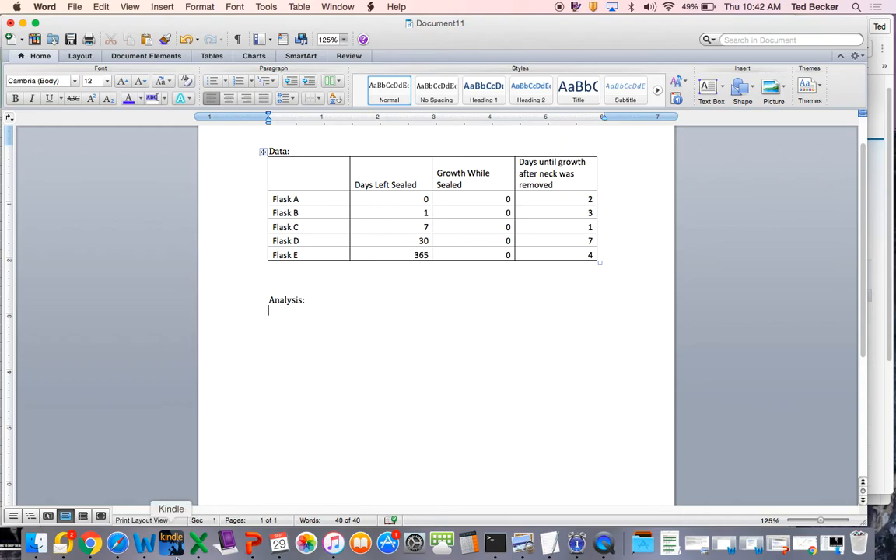
{"action": "left_click", "coordinate": [197, 547]}
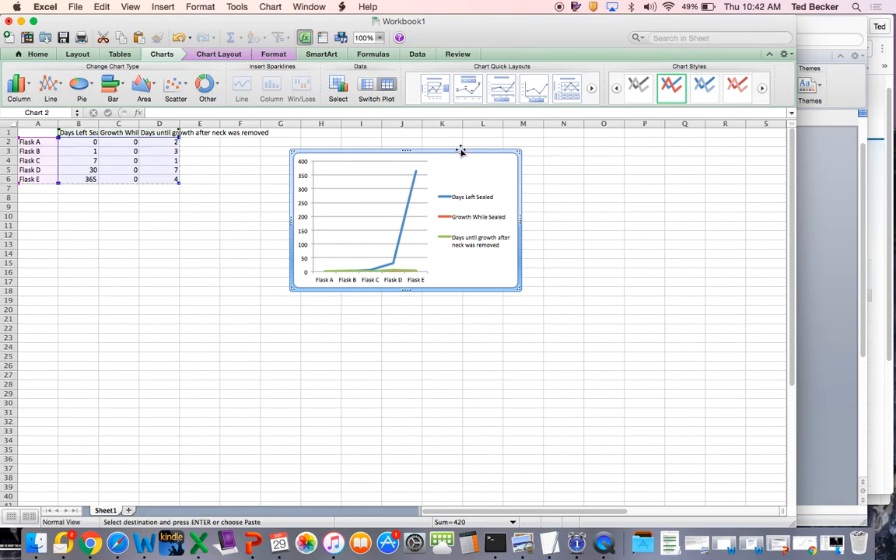
{"action": "left_click_drag", "start_coordinate": [460, 150], "coordinate": [561, 155]}
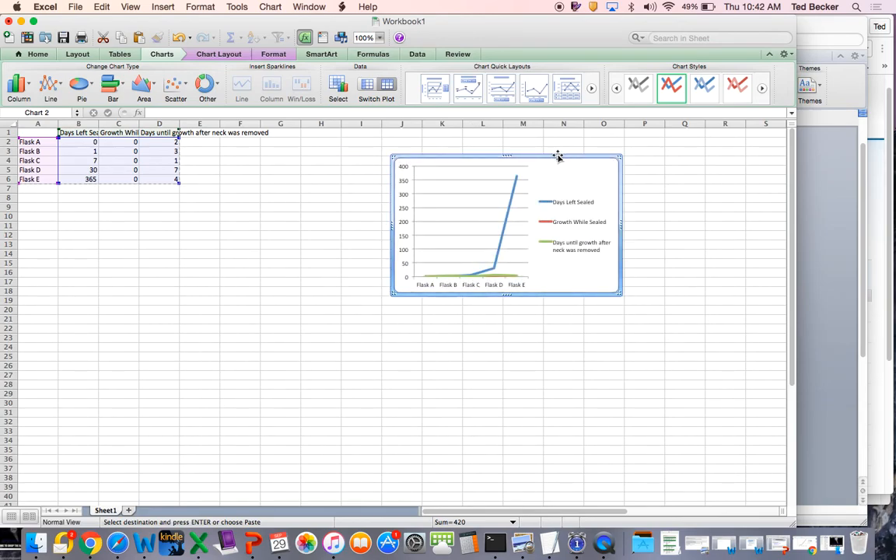
{"action": "key", "text": "Delete"}
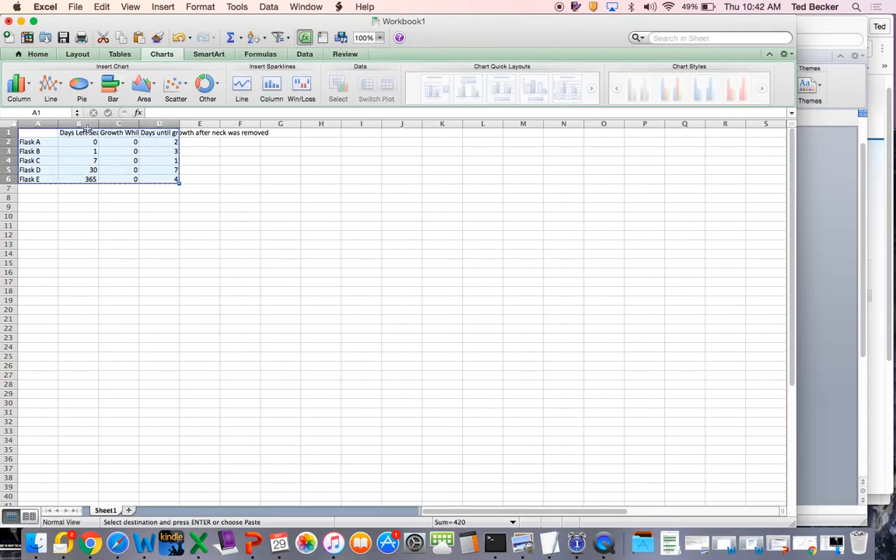
- Delete the entire "Days Left Sealed" column from the worksheet
{"action": "left_click", "coordinate": [81, 123]}
{"action": "right_click", "coordinate": [81, 123]}
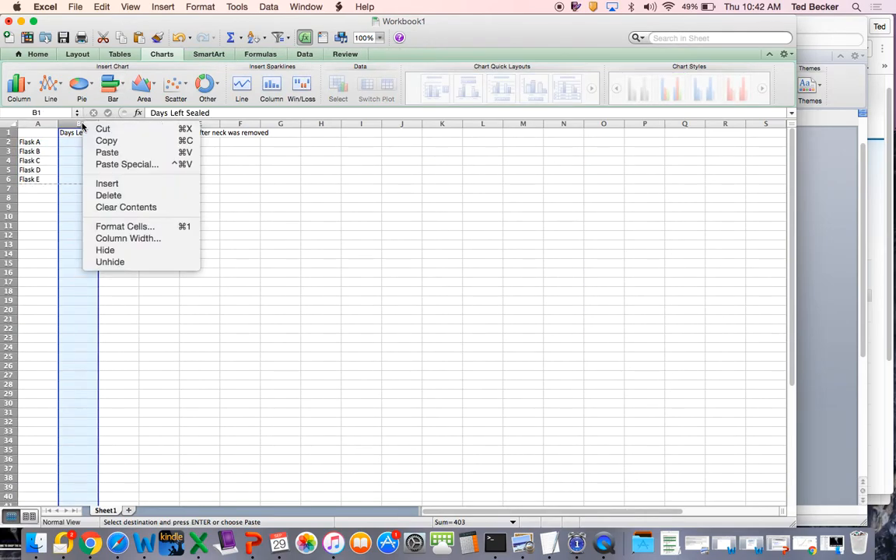
{"action": "left_click", "coordinate": [101, 195]}
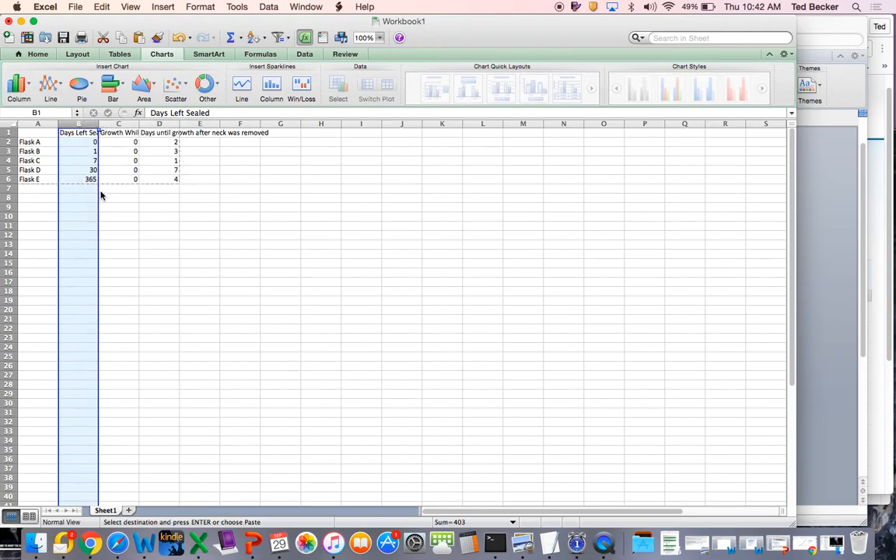
{"action": "left_click", "coordinate": [116, 223]}
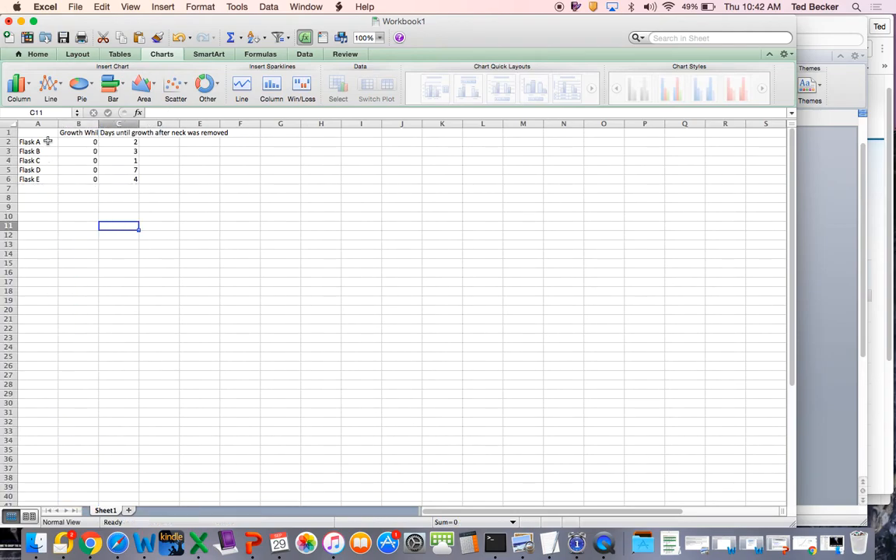
- Insert a 2-D Line chart of the remaining flask data in A1:C6 and enlarge it slightly
{"action": "left_click_drag", "start_coordinate": [45, 130], "coordinate": [128, 177]}
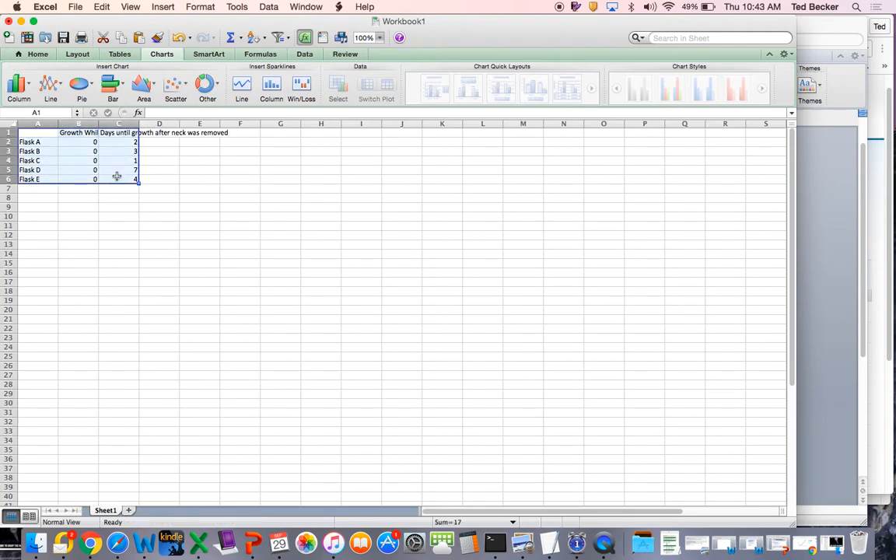
{"action": "left_click", "coordinate": [50, 92]}
{"action": "left_click", "coordinate": [29, 151]}
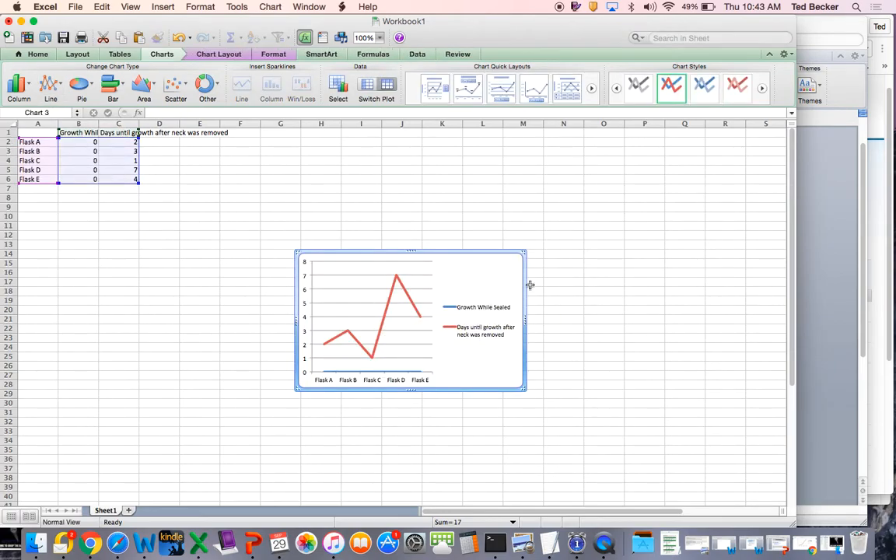
{"action": "left_click_drag", "start_coordinate": [523, 253], "coordinate": [528, 248]}
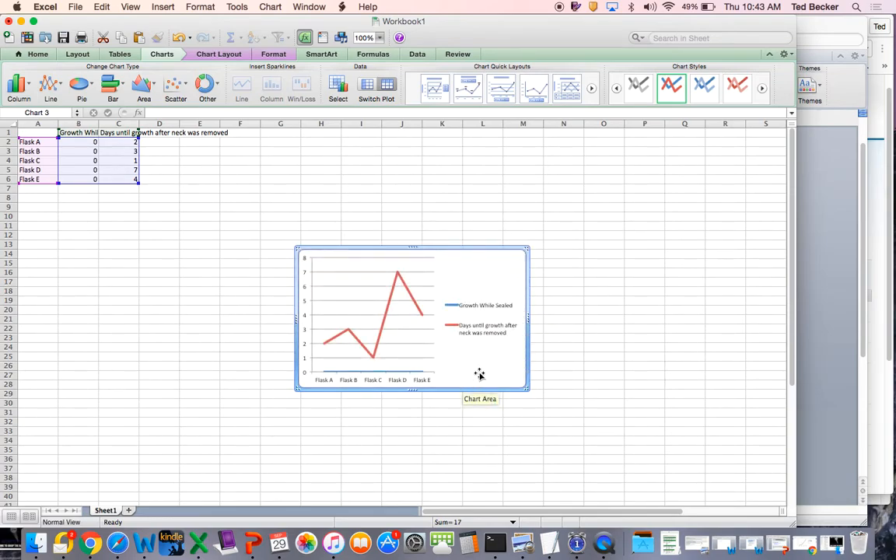
- Move the line chart to a new sheet named Chart1
{"action": "right_click", "coordinate": [479, 375]}
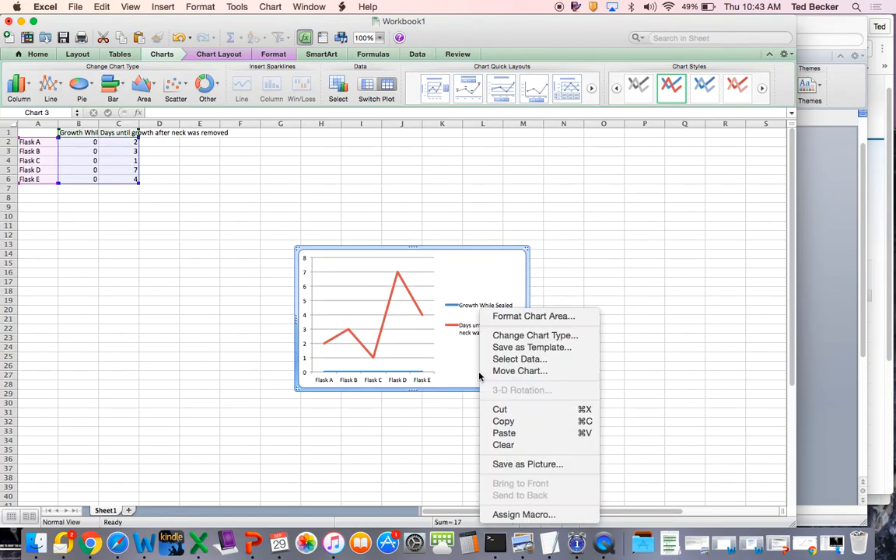
{"action": "left_click", "coordinate": [494, 371]}
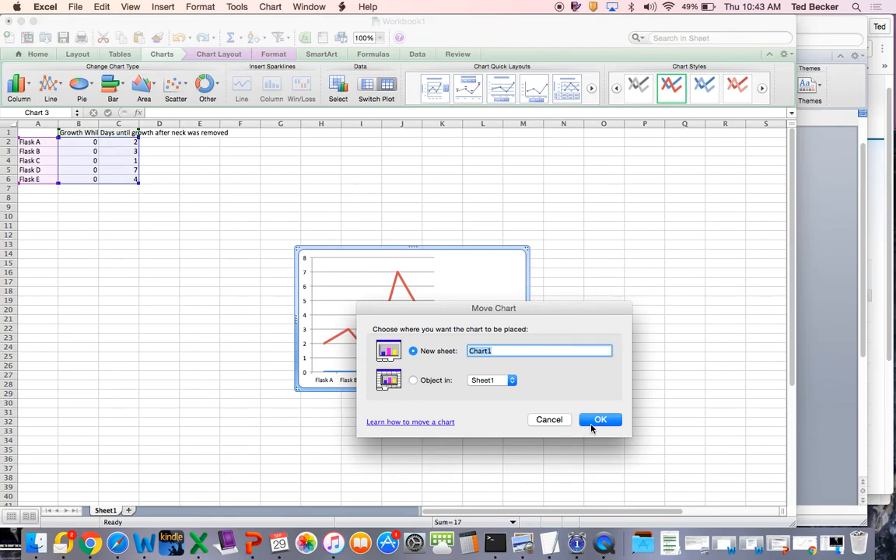
{"action": "left_click", "coordinate": [592, 424]}
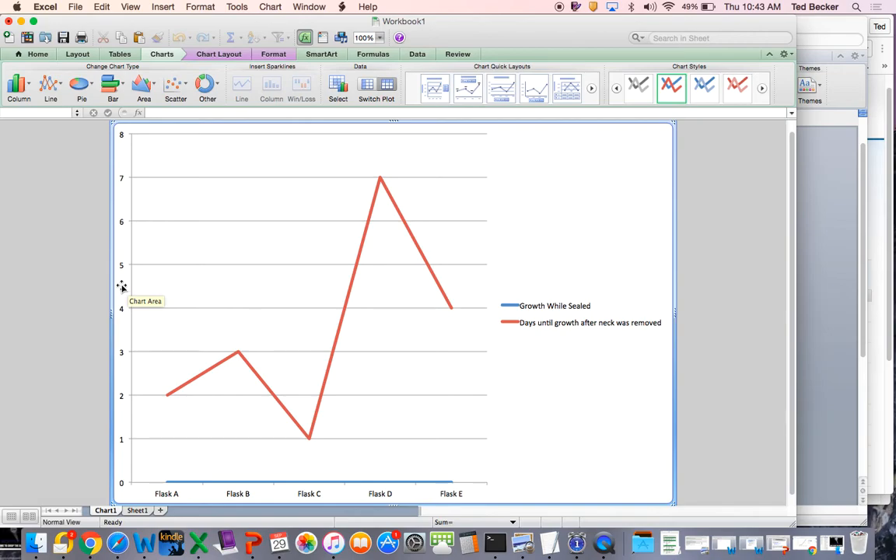
- Add a horizontal axis title below the axis of the line chart, reading "Flasks"
{"action": "left_click", "coordinate": [206, 56]}
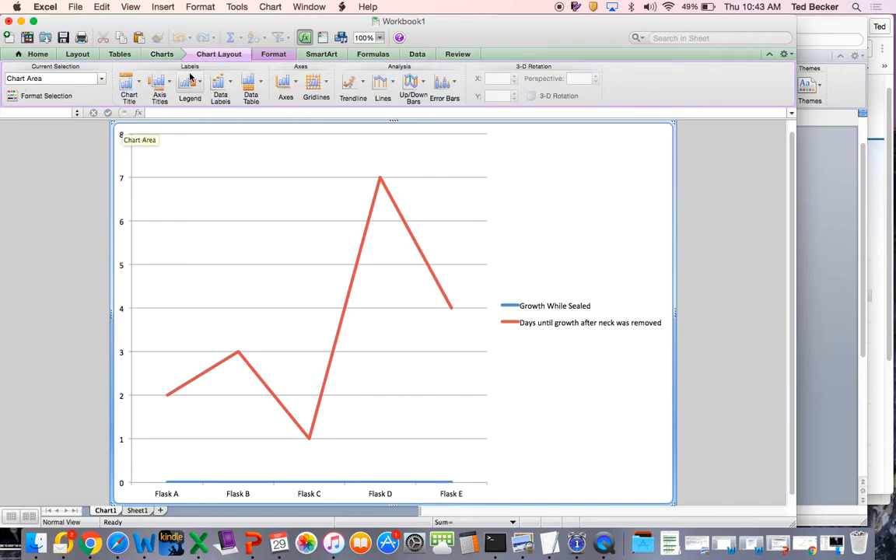
{"action": "left_click", "coordinate": [164, 90]}
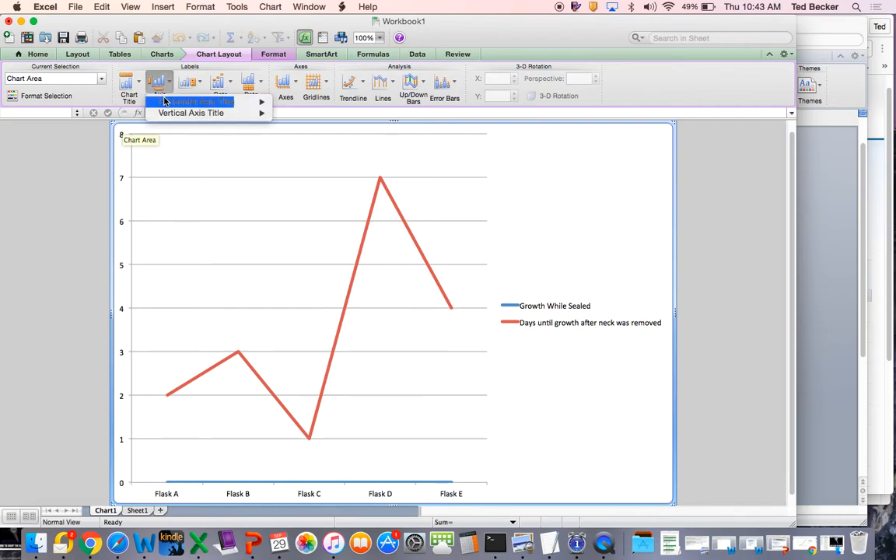
{"action": "mouse_move", "coordinate": [164, 103]}
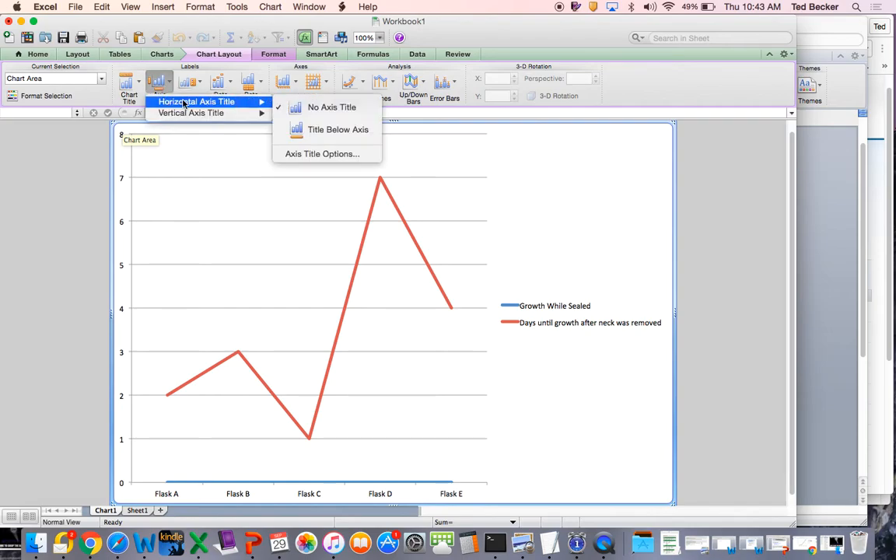
{"action": "left_click", "coordinate": [305, 130]}
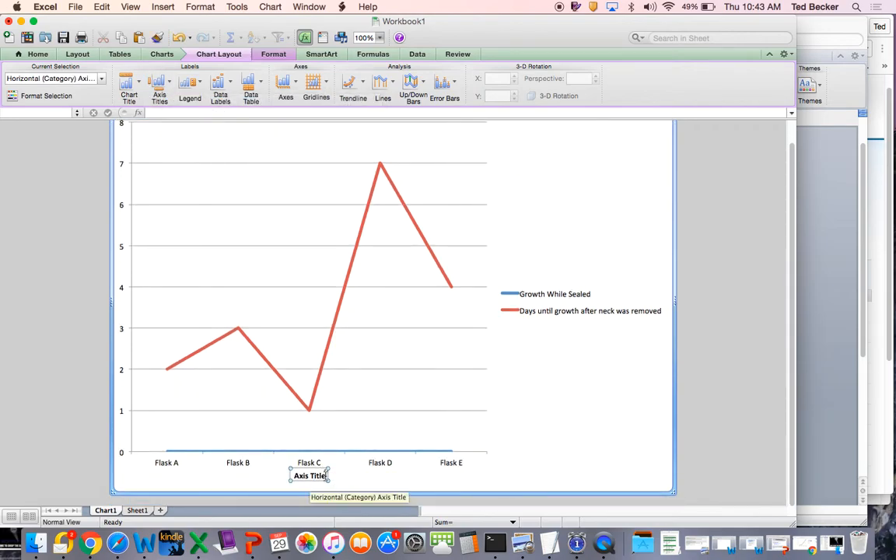
{"action": "key", "text": "BackSpace"}
{"action": "key", "text": "BackSpace"}
{"action": "key", "text": "BackSpace"}
{"action": "key", "text": "BackSpace"}
{"action": "key", "text": "BackSpace"}
{"action": "key", "text": "BackSpace"}
{"action": "key", "text": "BackSpace"}
{"action": "key", "text": "BackSpace"}
{"action": "key", "text": "BackSpace"}
{"action": "key", "text": "BackSpace"}
{"action": "type", "text": "Flasks"}
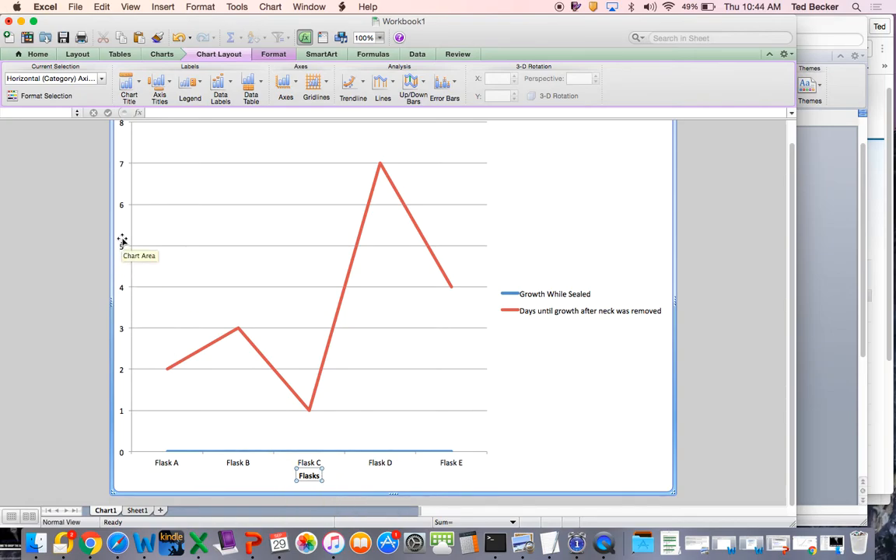
- Add a vertical axis title in the Horizontal Title style to the line chart, reading "Days"
{"action": "left_click", "coordinate": [158, 85]}
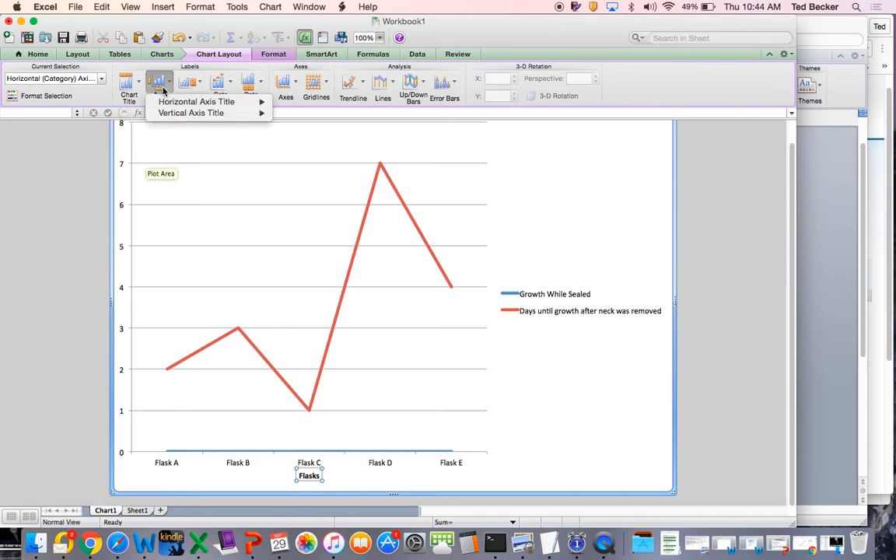
{"action": "mouse_move", "coordinate": [163, 103]}
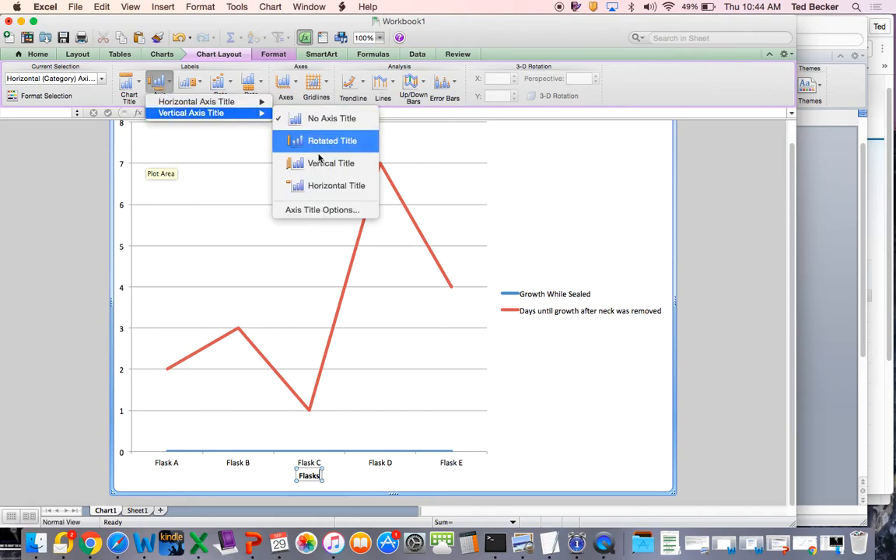
{"action": "left_click", "coordinate": [316, 187]}
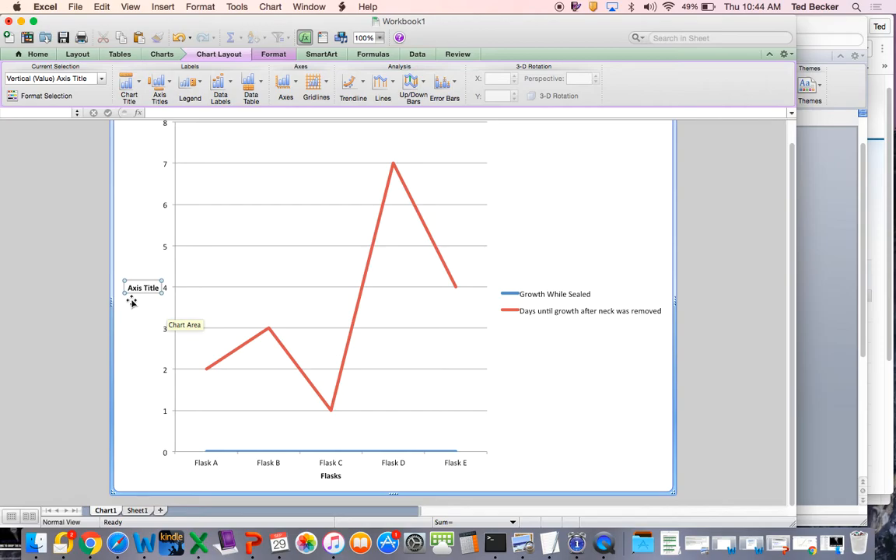
{"action": "type", "text": "Days"}
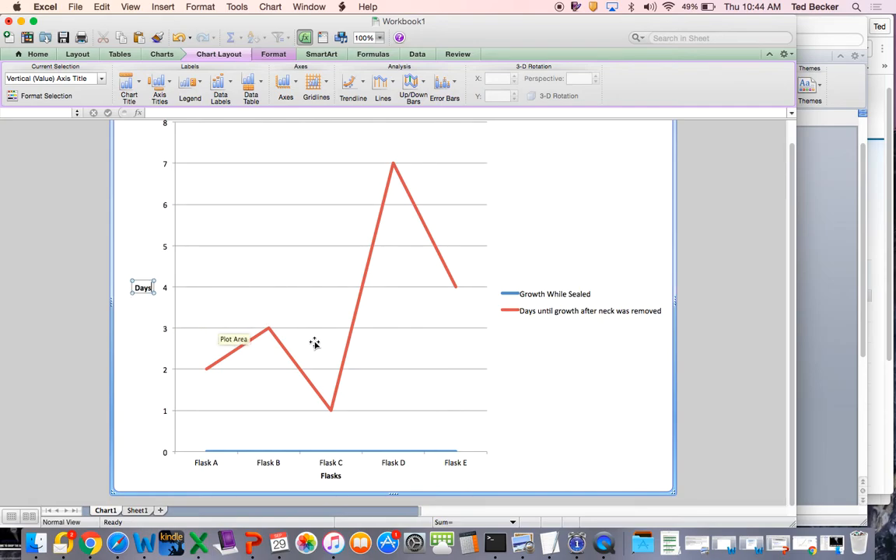
{"action": "scroll", "coordinate": [612, 216], "scroll_direction": "up", "scroll_amount": 1}
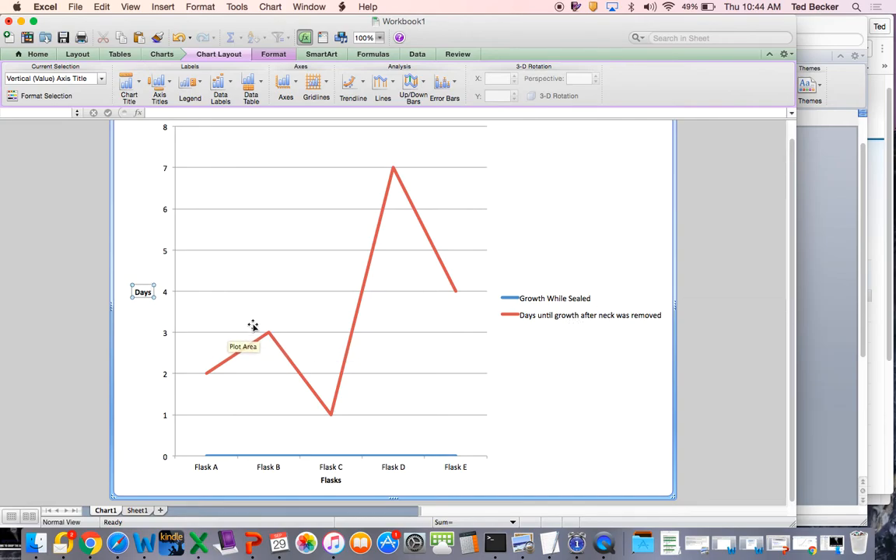
- Copy the whole line chart, switch to the Word report, and paste it under the "Analysis:" heading
{"action": "mouse_move", "coordinate": [448, 276]}
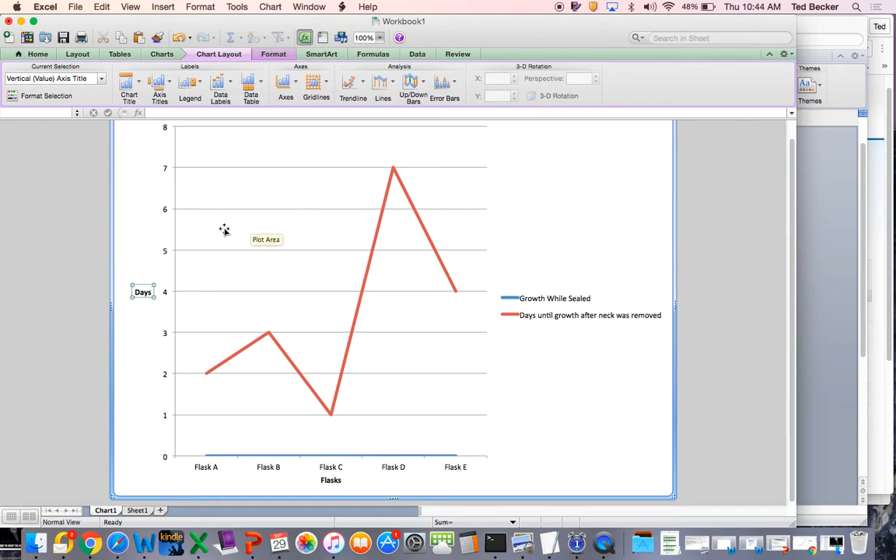
{"action": "left_click", "coordinate": [148, 209]}
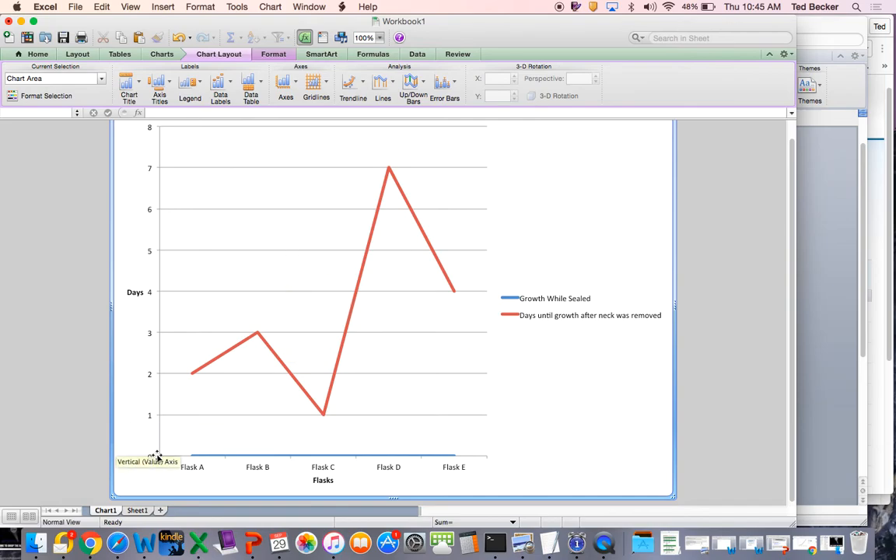
{"action": "right_click", "coordinate": [232, 224]}
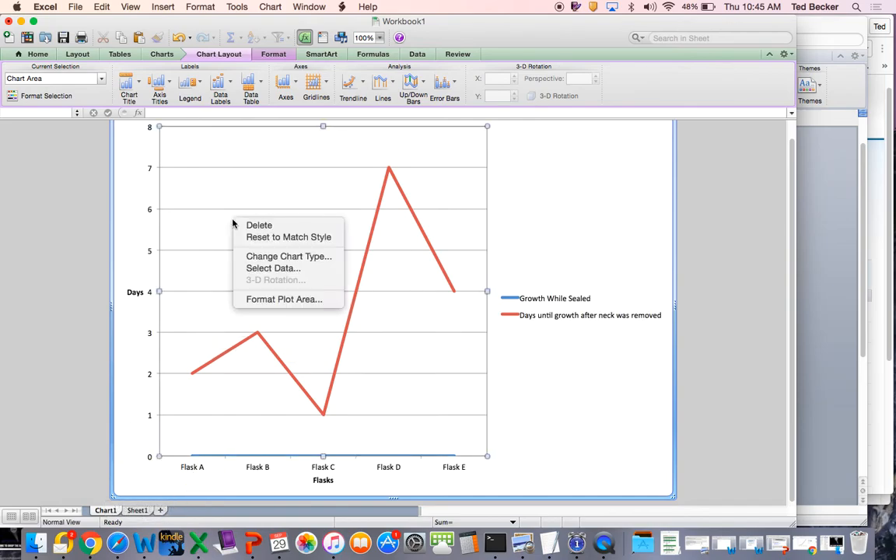
{"action": "left_click", "coordinate": [125, 188]}
{"action": "right_click", "coordinate": [115, 192]}
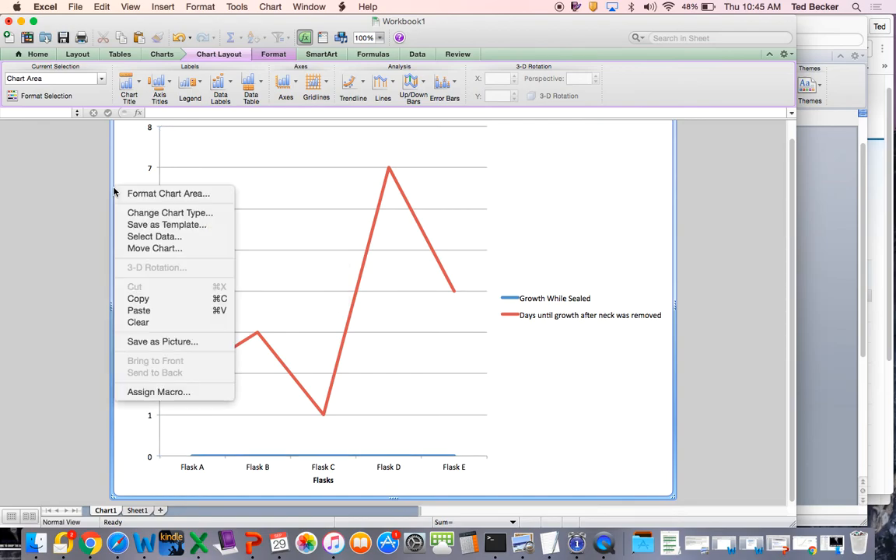
{"action": "left_click", "coordinate": [138, 299]}
{"action": "left_click", "coordinate": [143, 543]}
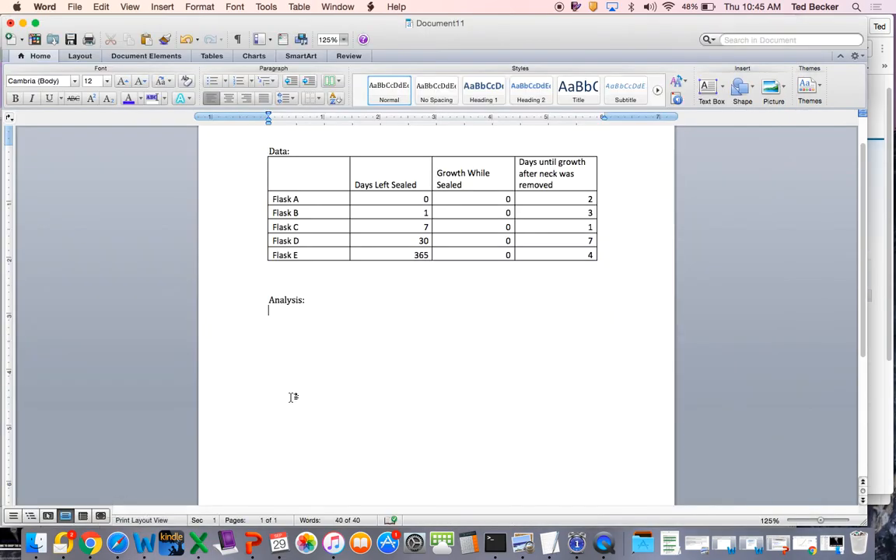
{"action": "right_click", "coordinate": [305, 336]}
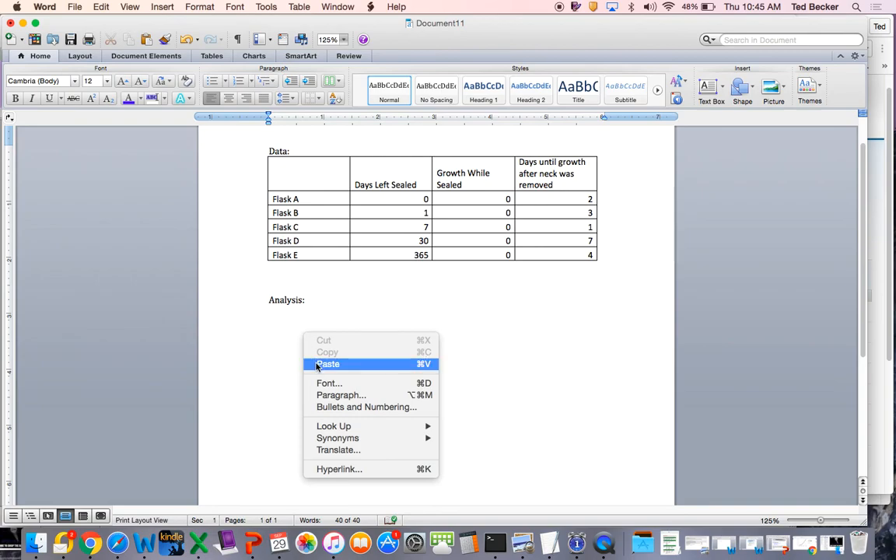
{"action": "left_click", "coordinate": [326, 364]}
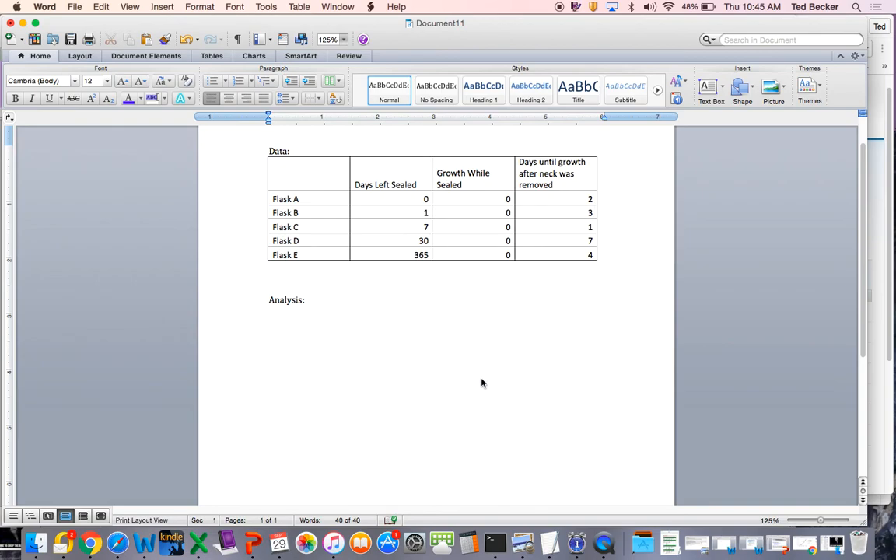
- Examine the pasted chart under "Analysis:" and the flask data table above it in the report
{"action": "scroll", "coordinate": [481, 381], "scroll_direction": "down", "scroll_amount": 3}
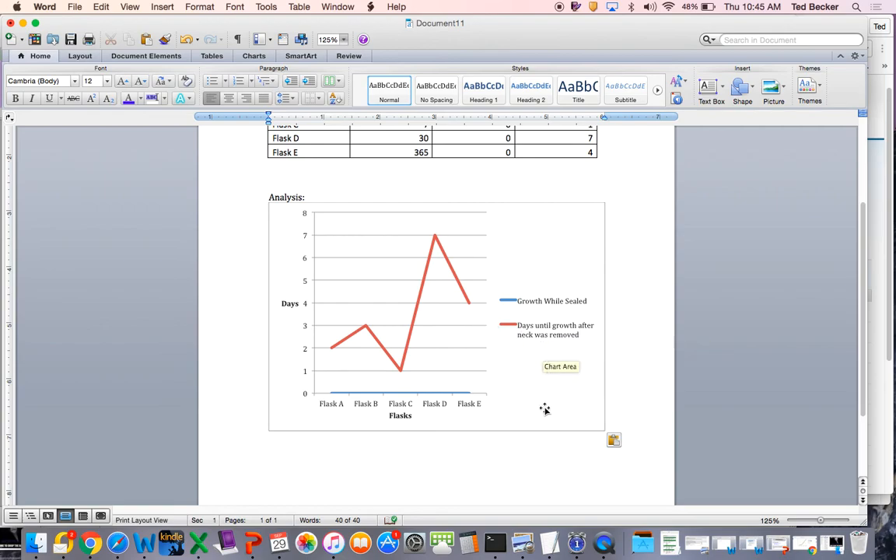
{"action": "scroll", "coordinate": [461, 360], "scroll_direction": "down", "scroll_amount": 5}
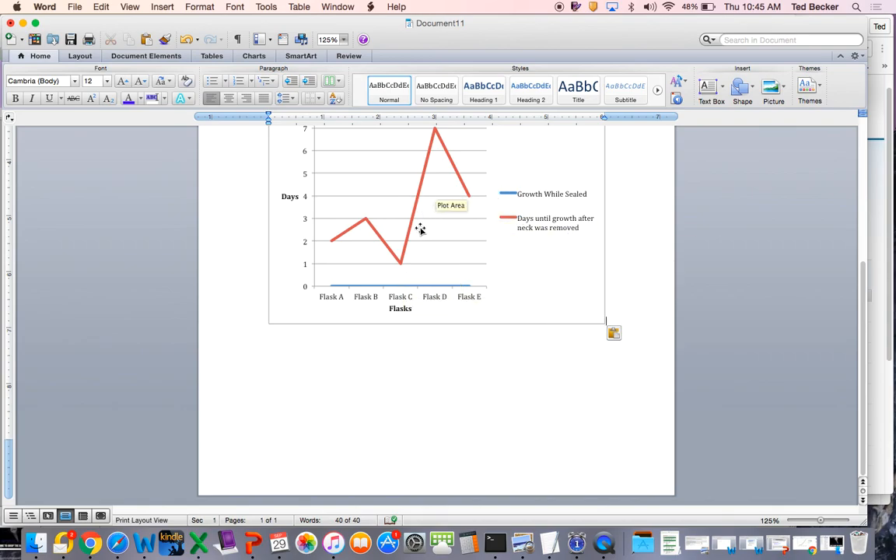
{"action": "scroll", "coordinate": [420, 228], "scroll_direction": "up", "scroll_amount": 3}
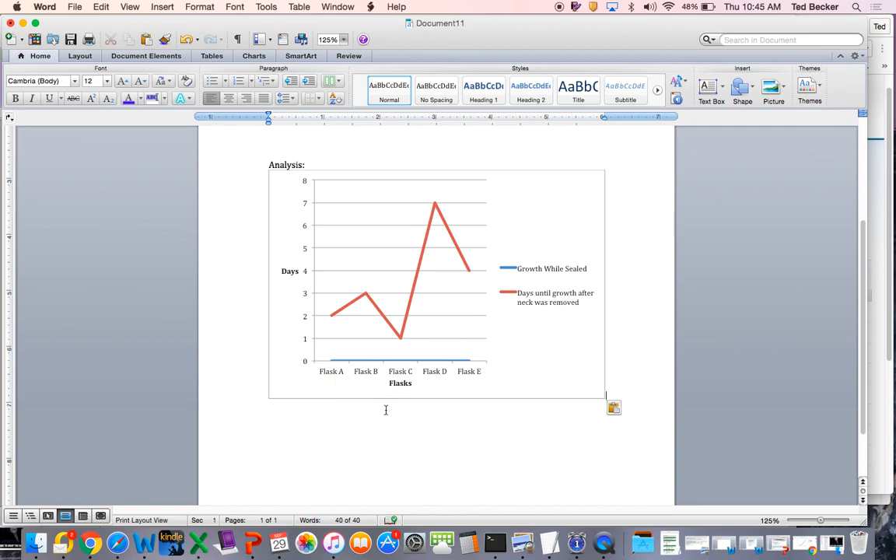
{"action": "scroll", "coordinate": [385, 410], "scroll_direction": "up", "scroll_amount": 7}
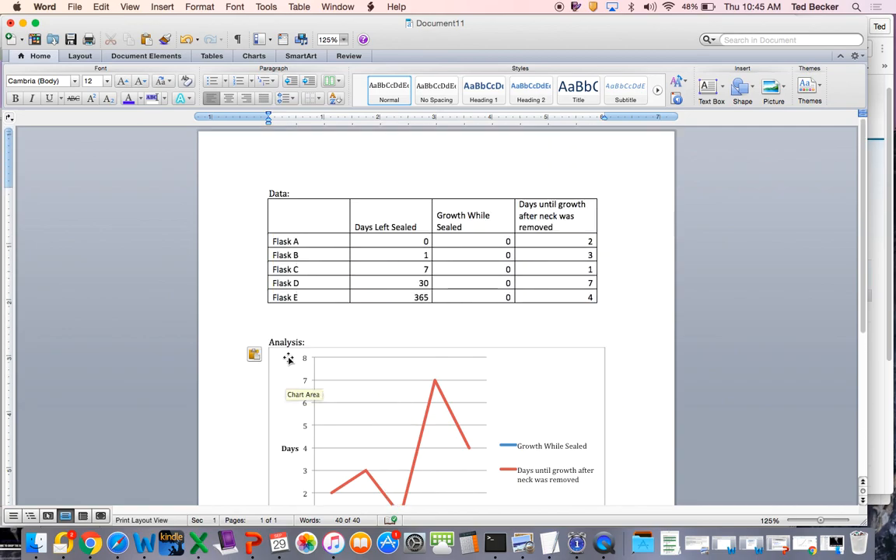
{"action": "scroll", "coordinate": [385, 365], "scroll_direction": "down", "scroll_amount": 6}
{"action": "double_click", "coordinate": [335, 437]}
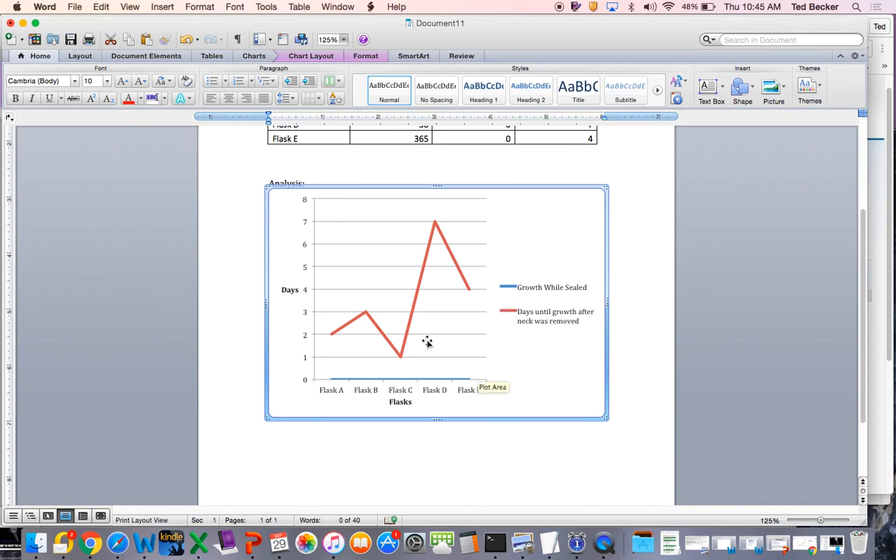
{"action": "scroll", "coordinate": [427, 343], "scroll_direction": "down", "scroll_amount": 4}
{"action": "scroll", "coordinate": [427, 343], "scroll_direction": "up", "scroll_amount": 9}
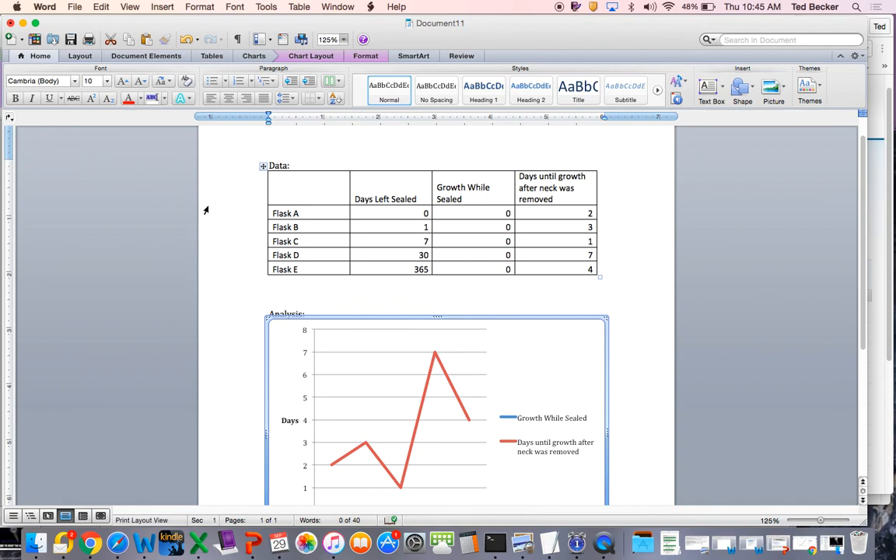